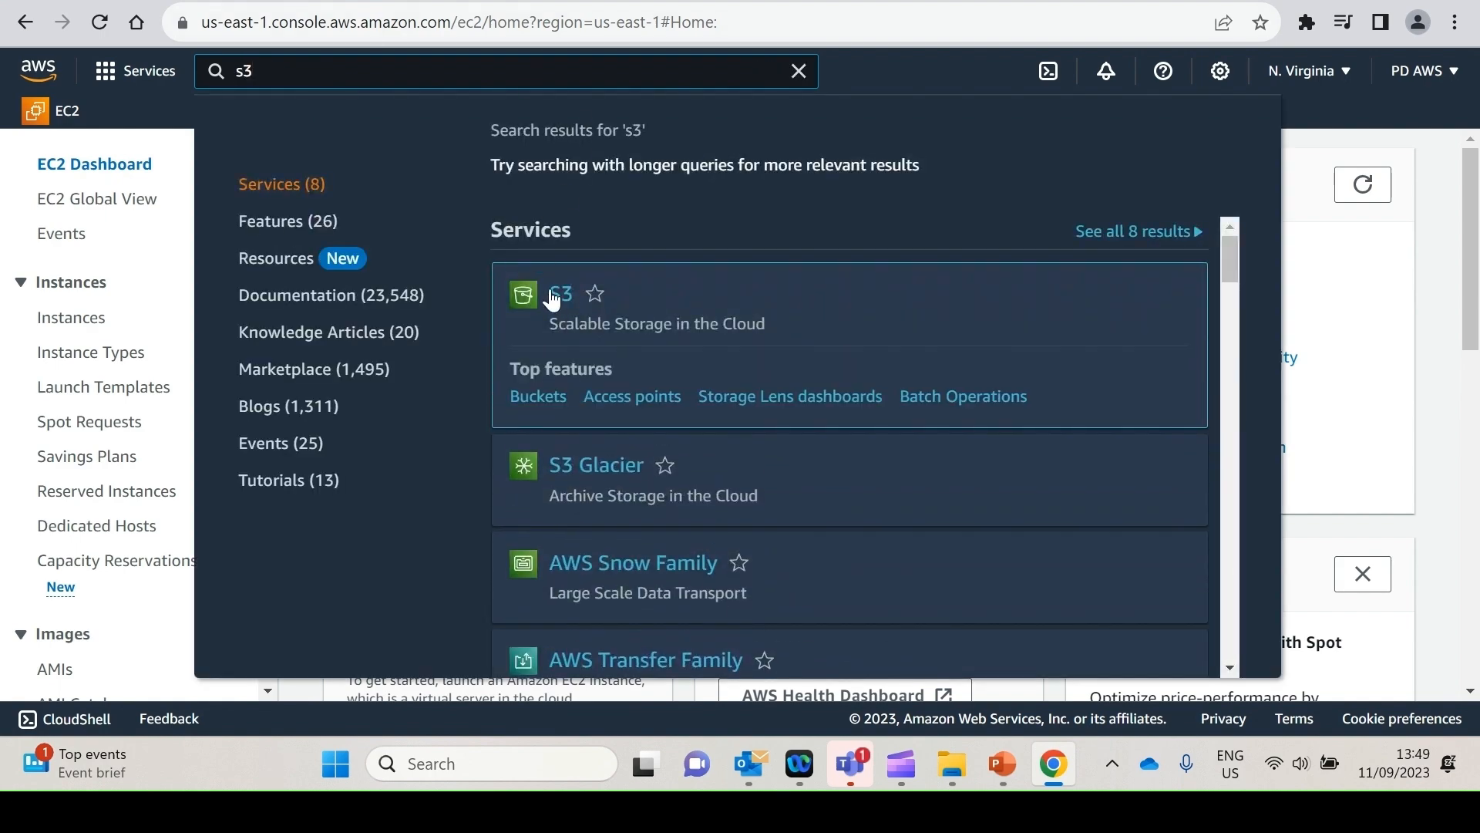
Open the S3 service, start creating a new bucket and enter Demo-Bucket-ptlrgh as its name.
{"action": "left_click", "coordinate": [556, 294]}
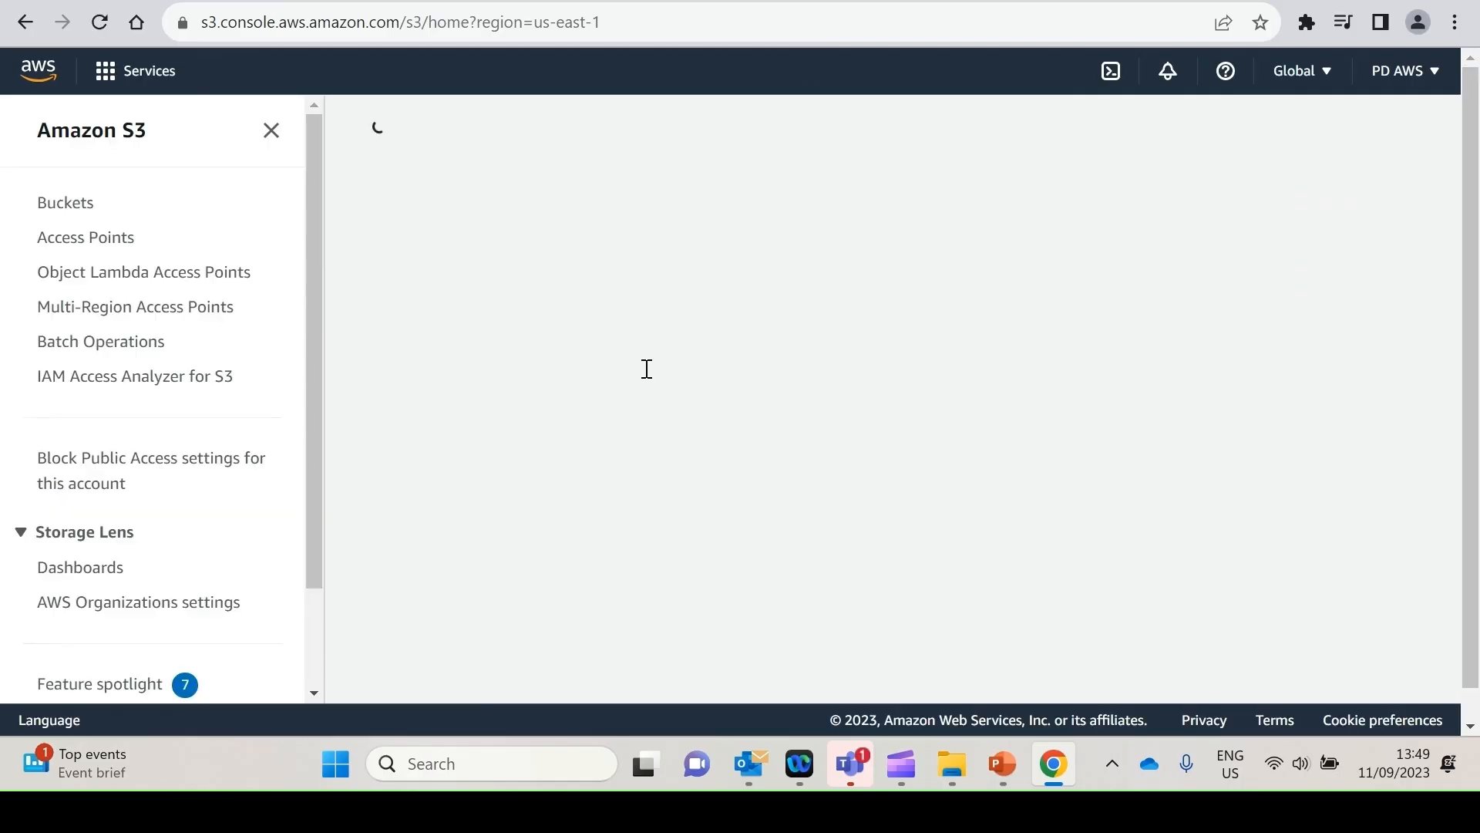
{"action": "left_click", "coordinate": [1268, 362]}
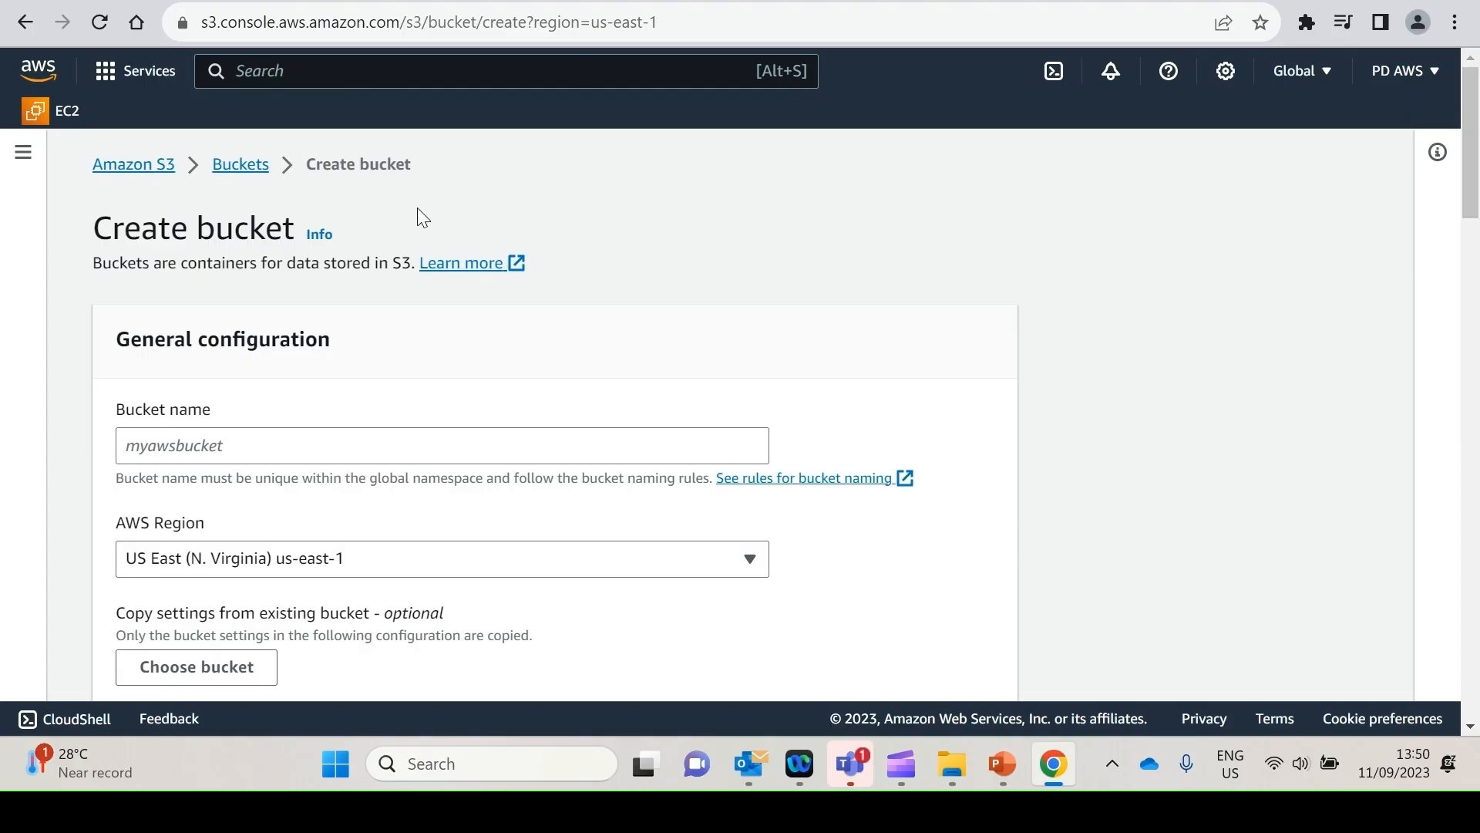
{"action": "left_click", "coordinate": [308, 447]}
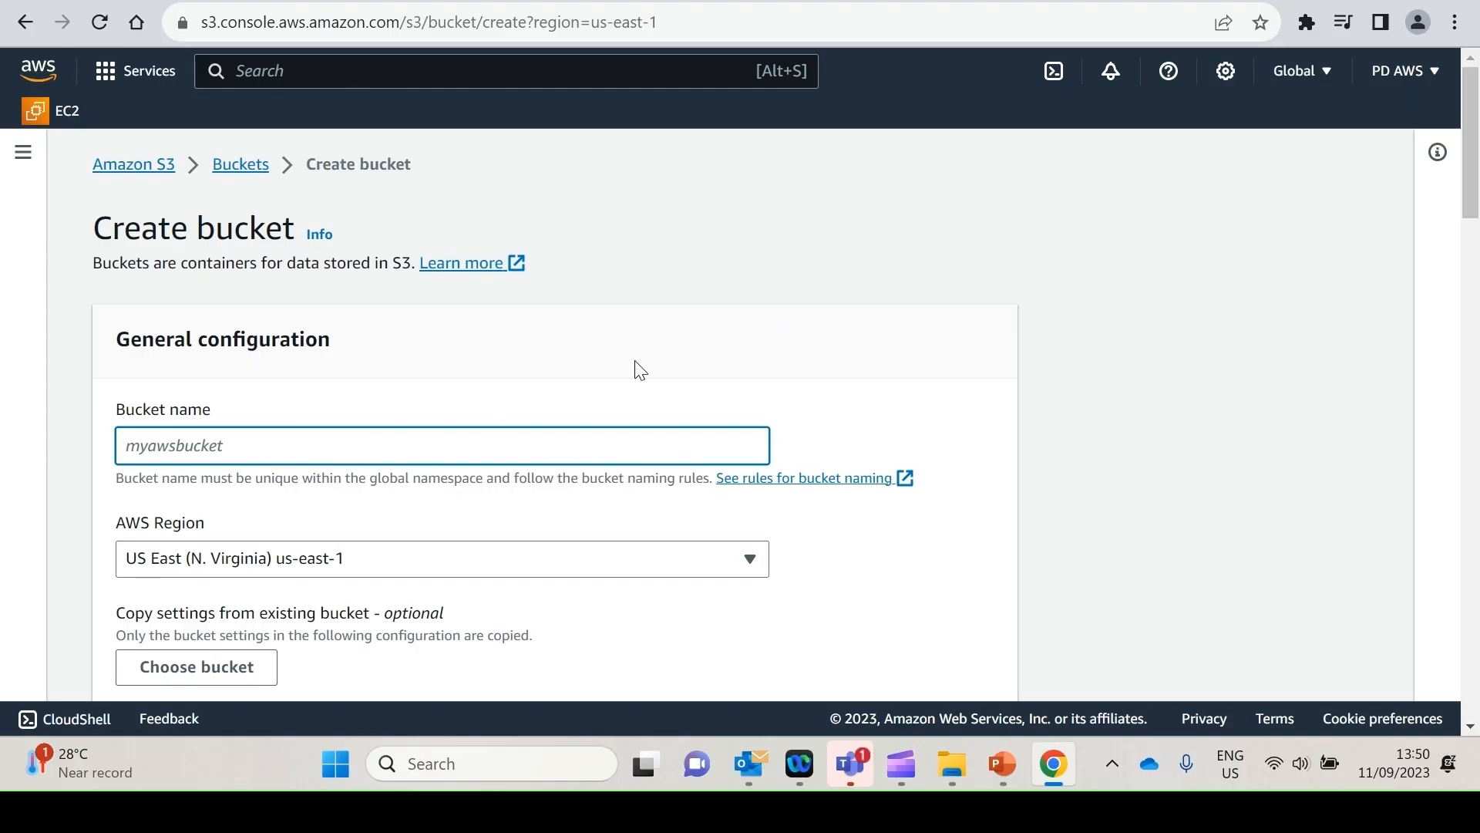
{"action": "type", "text": "Demo-Buck"}
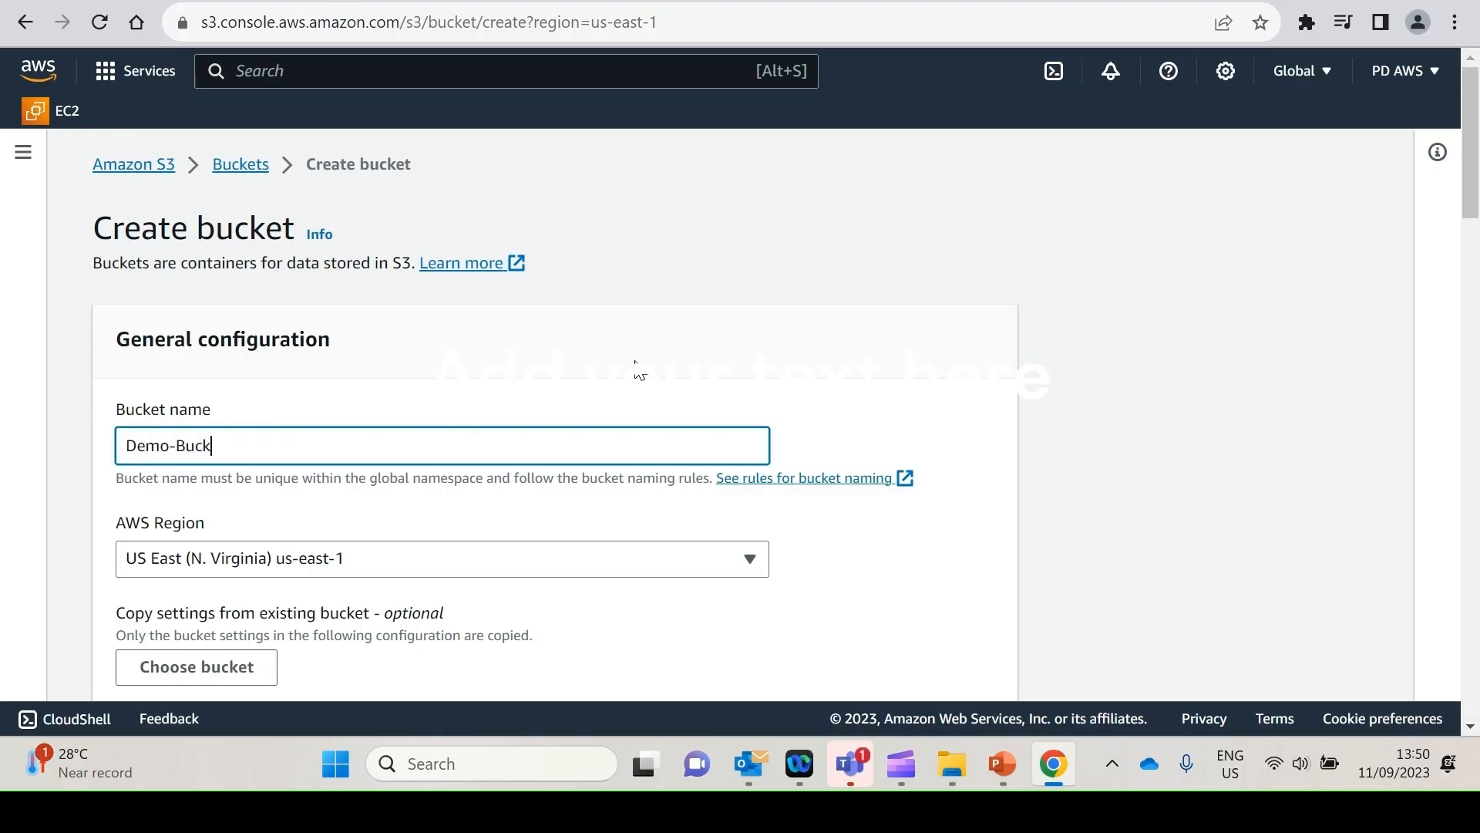
{"action": "type", "text": "et-ptlrgh"}
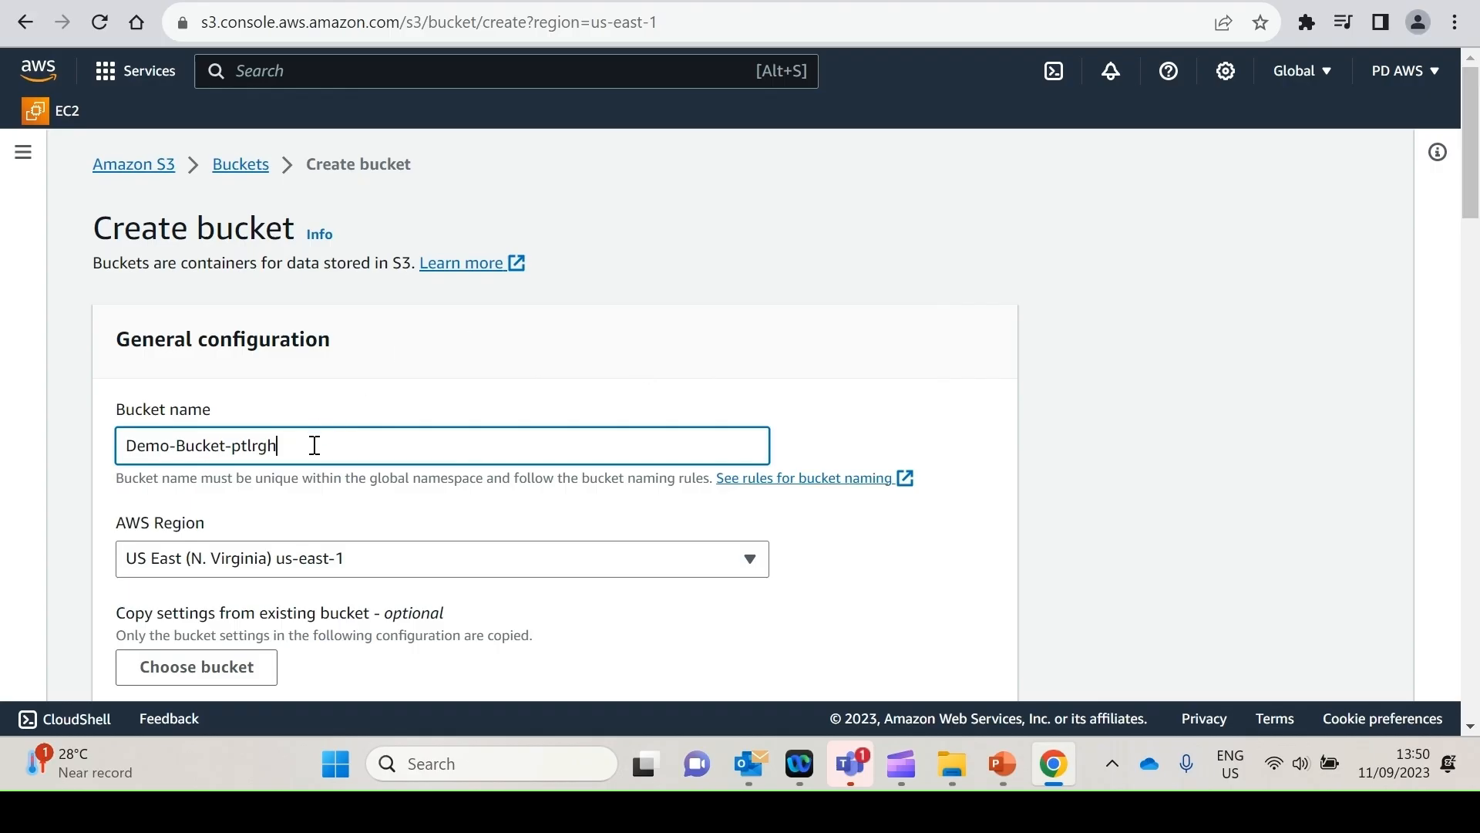
{"action": "left_click_drag", "start_coordinate": [314, 443], "coordinate": [46, 448]}
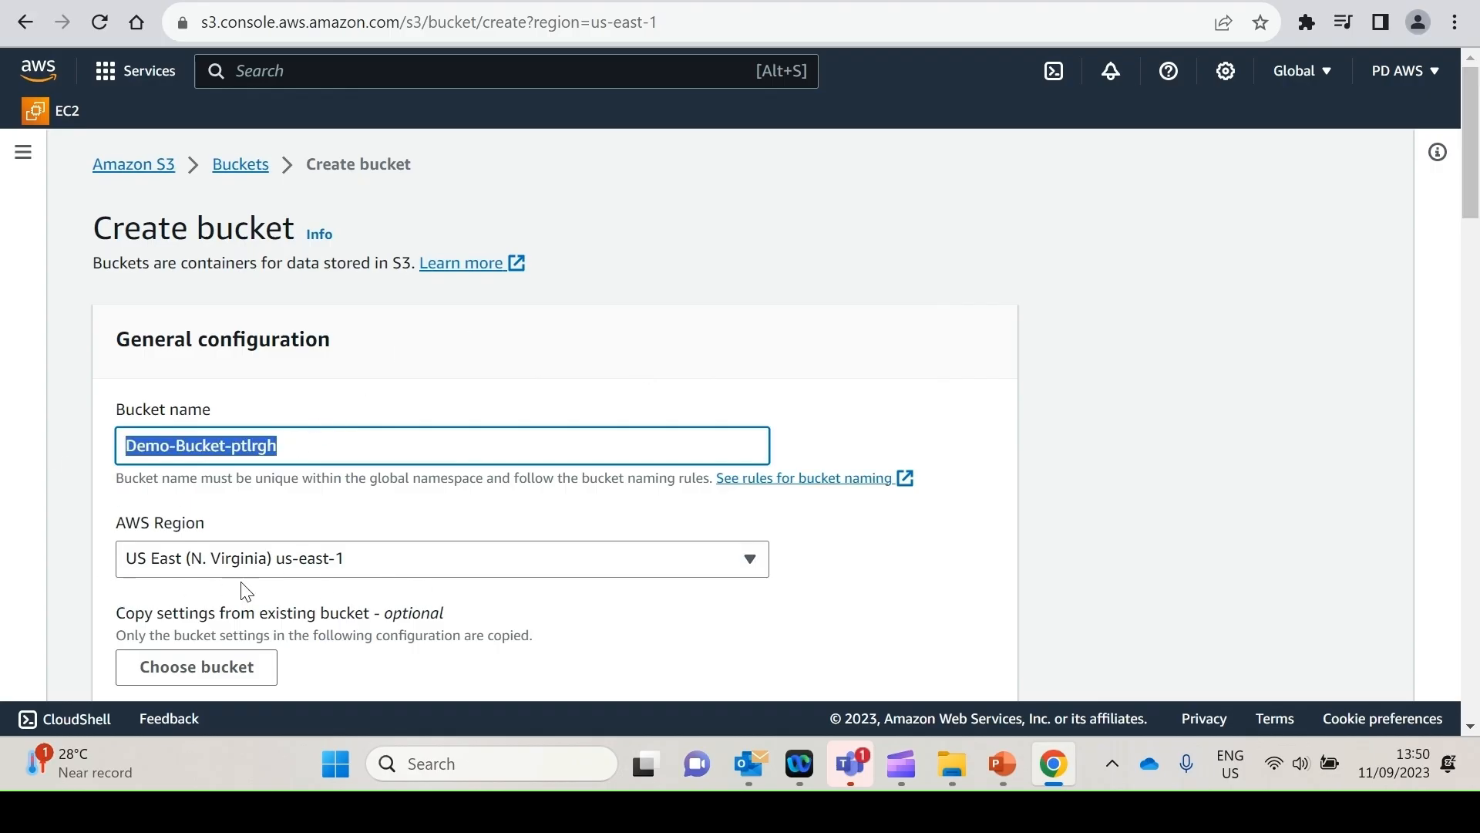
{"action": "left_click", "coordinate": [807, 407]}
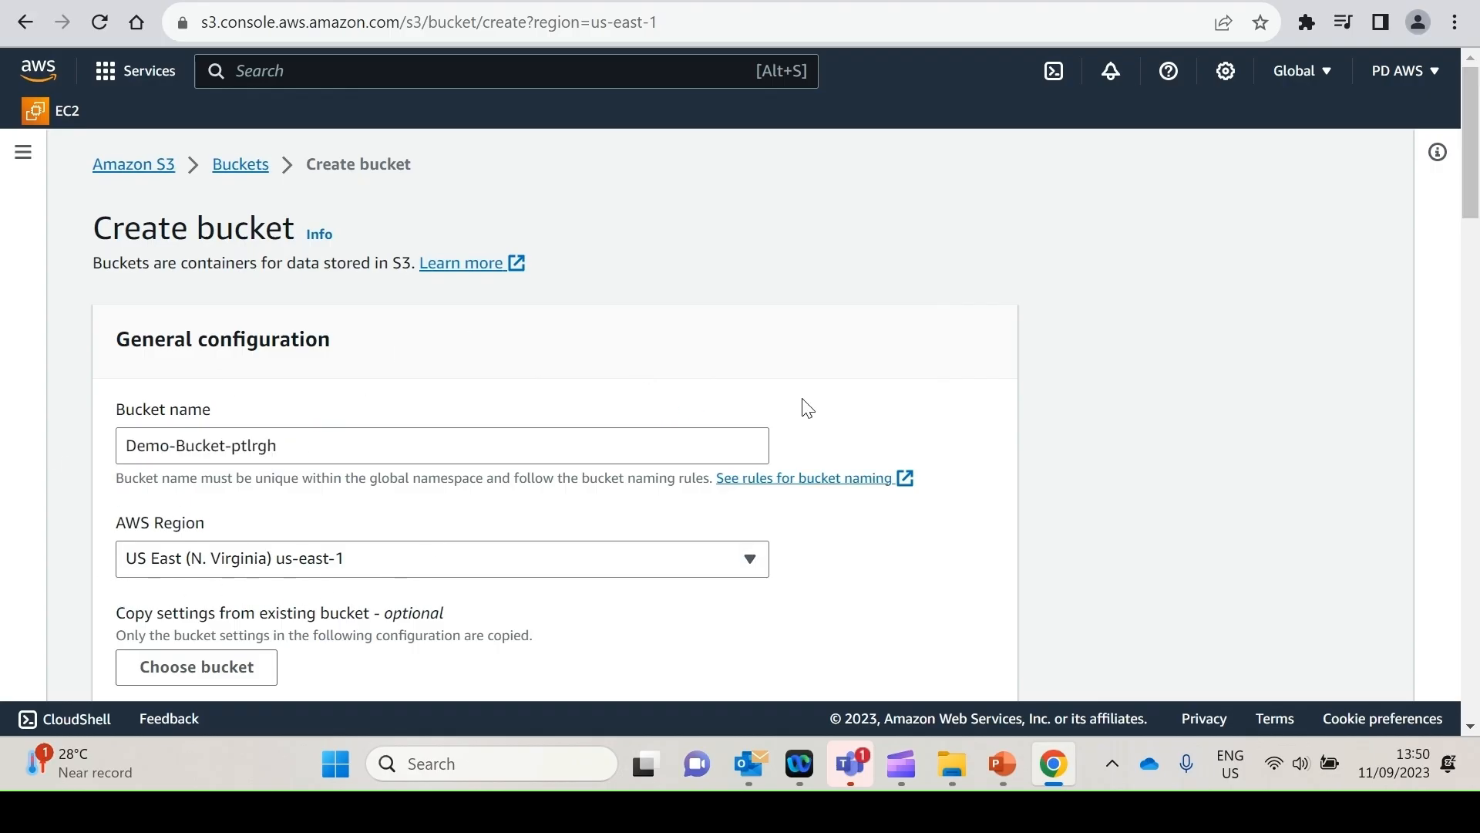
{"action": "left_click", "coordinate": [1450, 241]}
{"action": "left_click", "coordinate": [1408, 165]}
Review the new bucket's object ownership, public access, versioning, tags and default encryption settings.
{"action": "scroll", "coordinate": [733, 446], "scroll_direction": "down", "scroll_amount": 4}
{"action": "scroll", "coordinate": [733, 445], "scroll_direction": "down", "scroll_amount": 1}
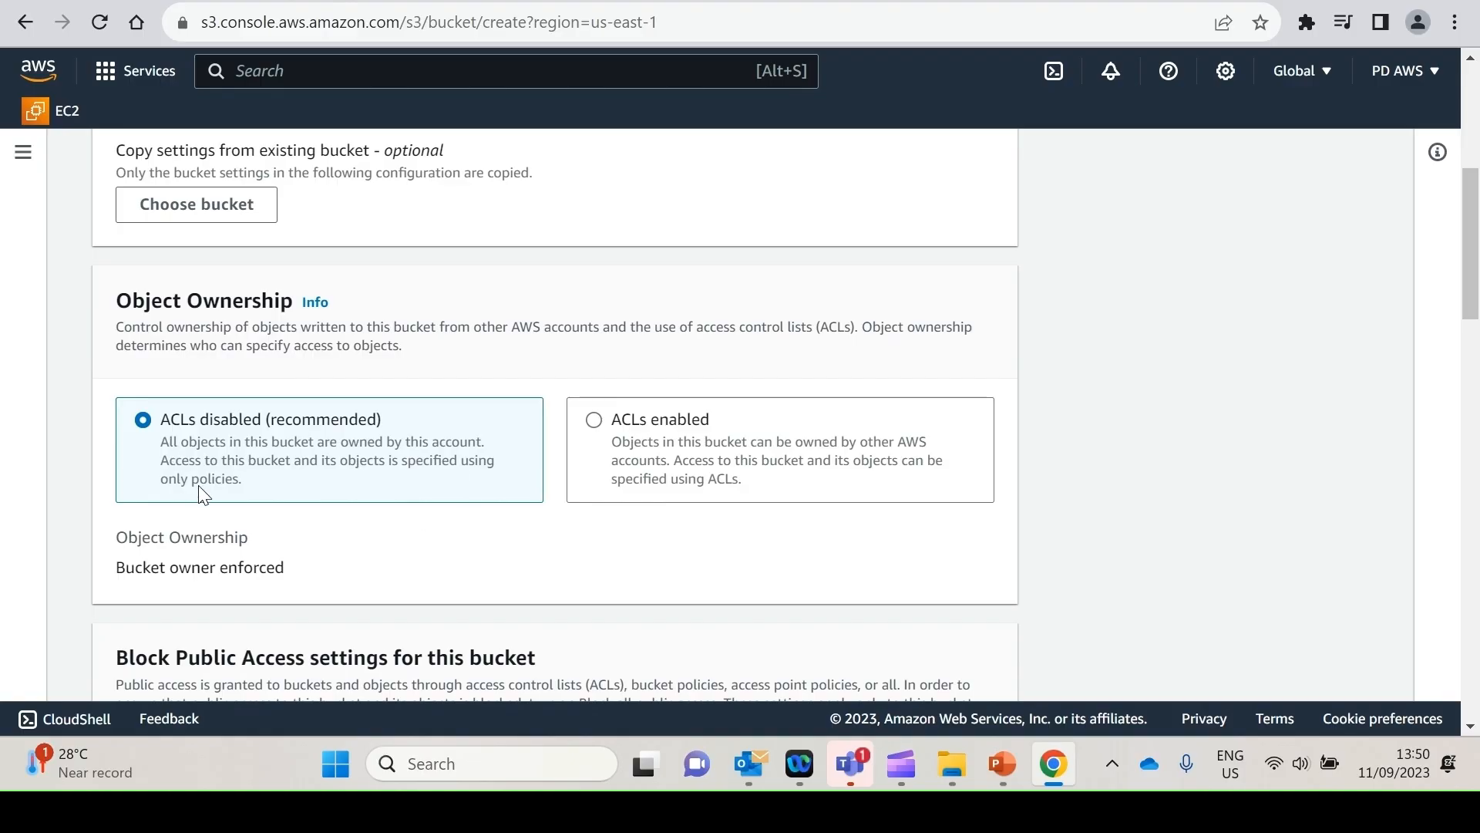
{"action": "scroll", "coordinate": [204, 495], "scroll_direction": "down", "scroll_amount": 6}
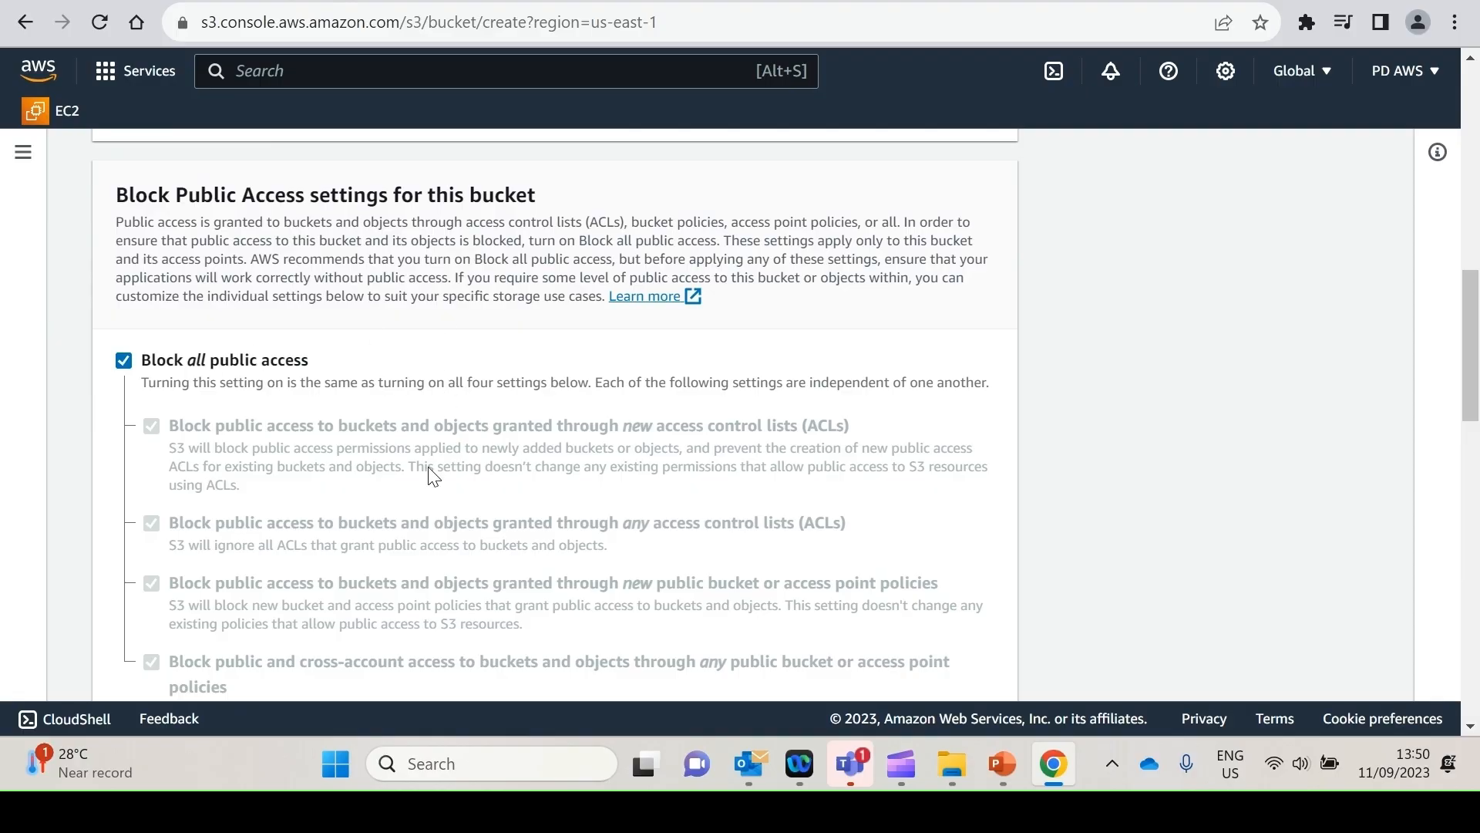
{"action": "scroll", "coordinate": [433, 476], "scroll_direction": "down", "scroll_amount": 2}
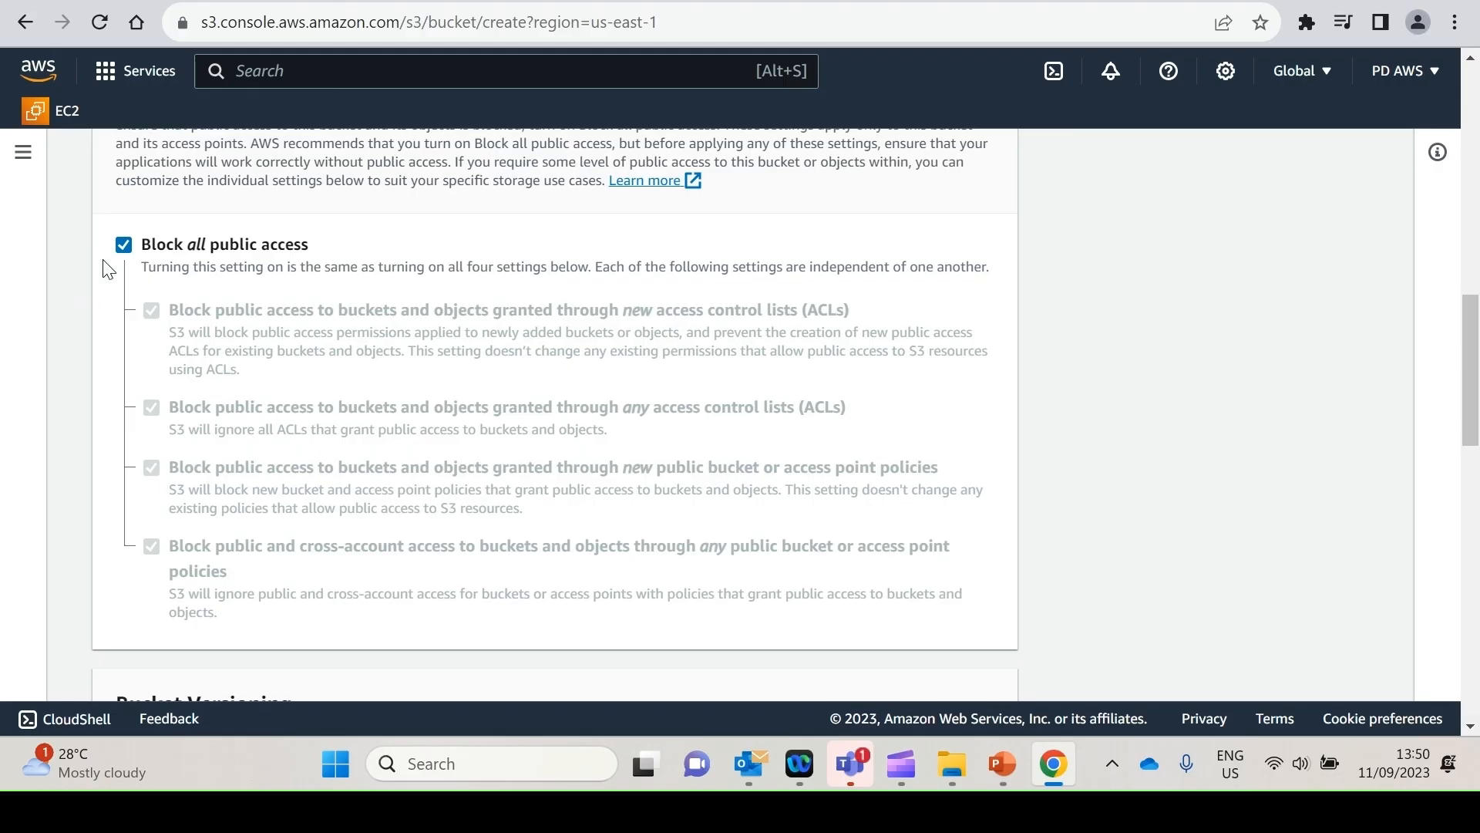
{"action": "scroll", "coordinate": [459, 621], "scroll_direction": "down", "scroll_amount": 4}
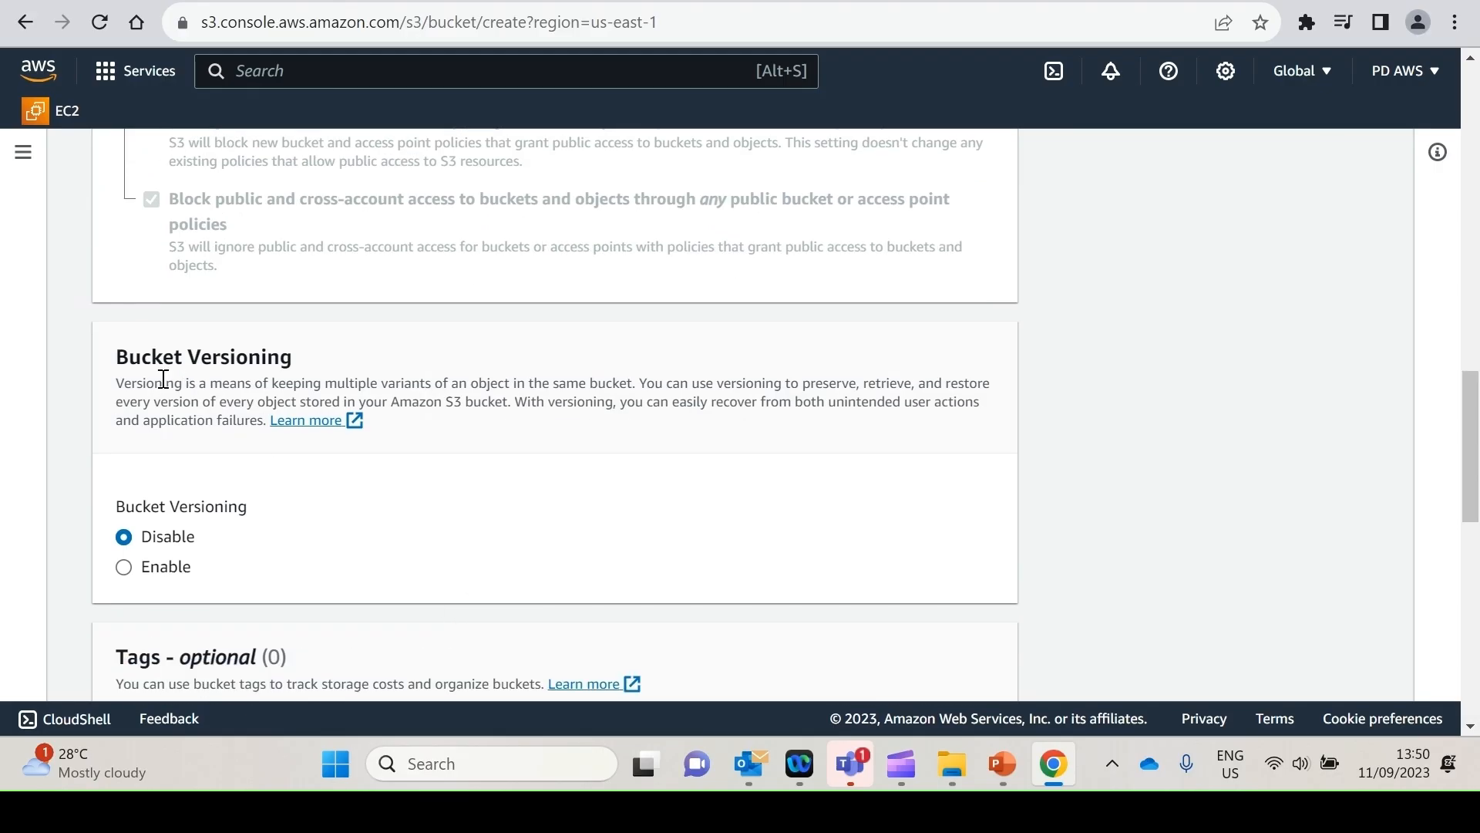
{"action": "scroll", "coordinate": [450, 553], "scroll_direction": "down", "scroll_amount": 1}
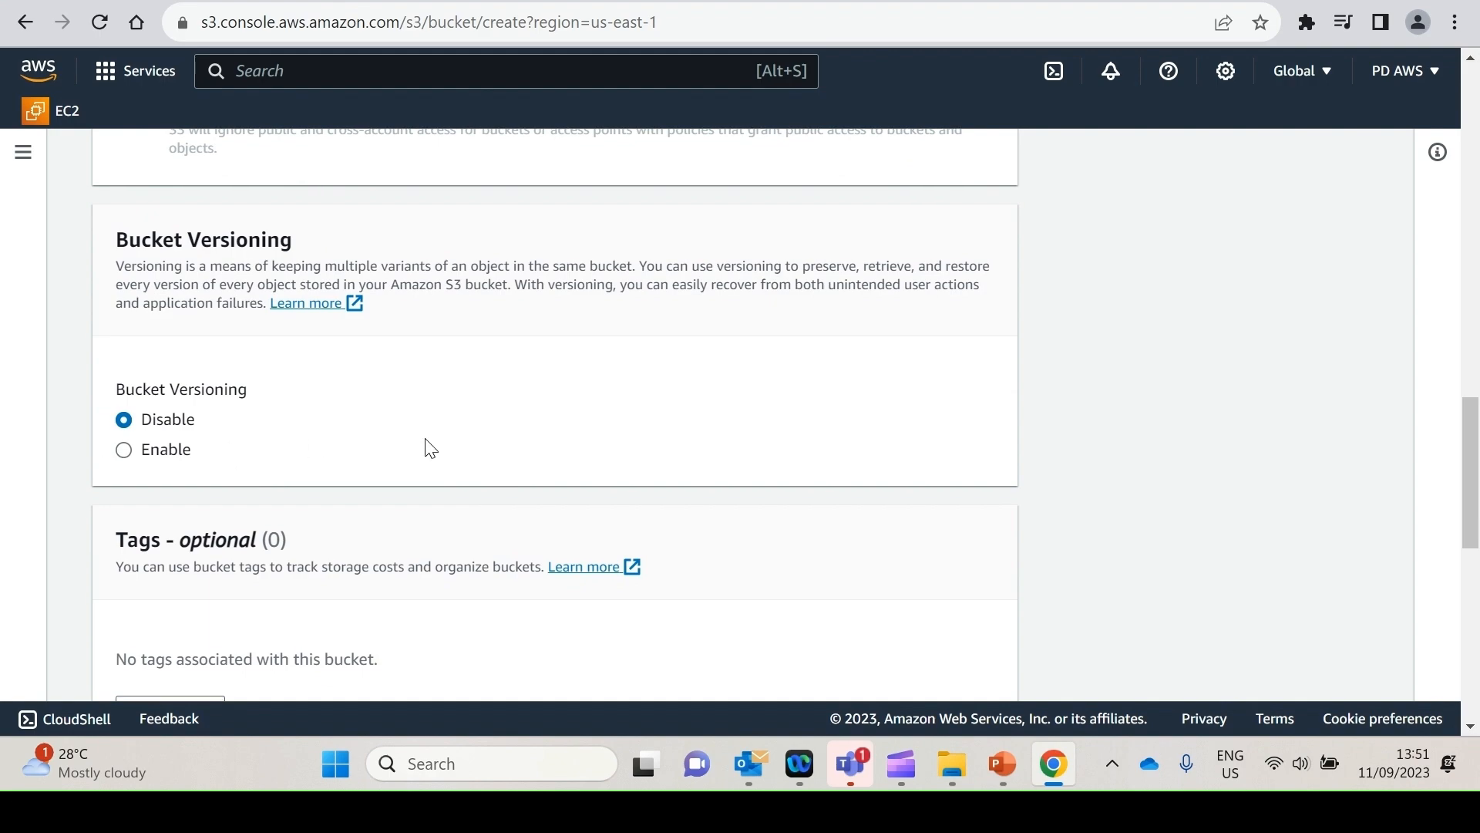
{"action": "scroll", "coordinate": [423, 447], "scroll_direction": "down", "scroll_amount": 7}
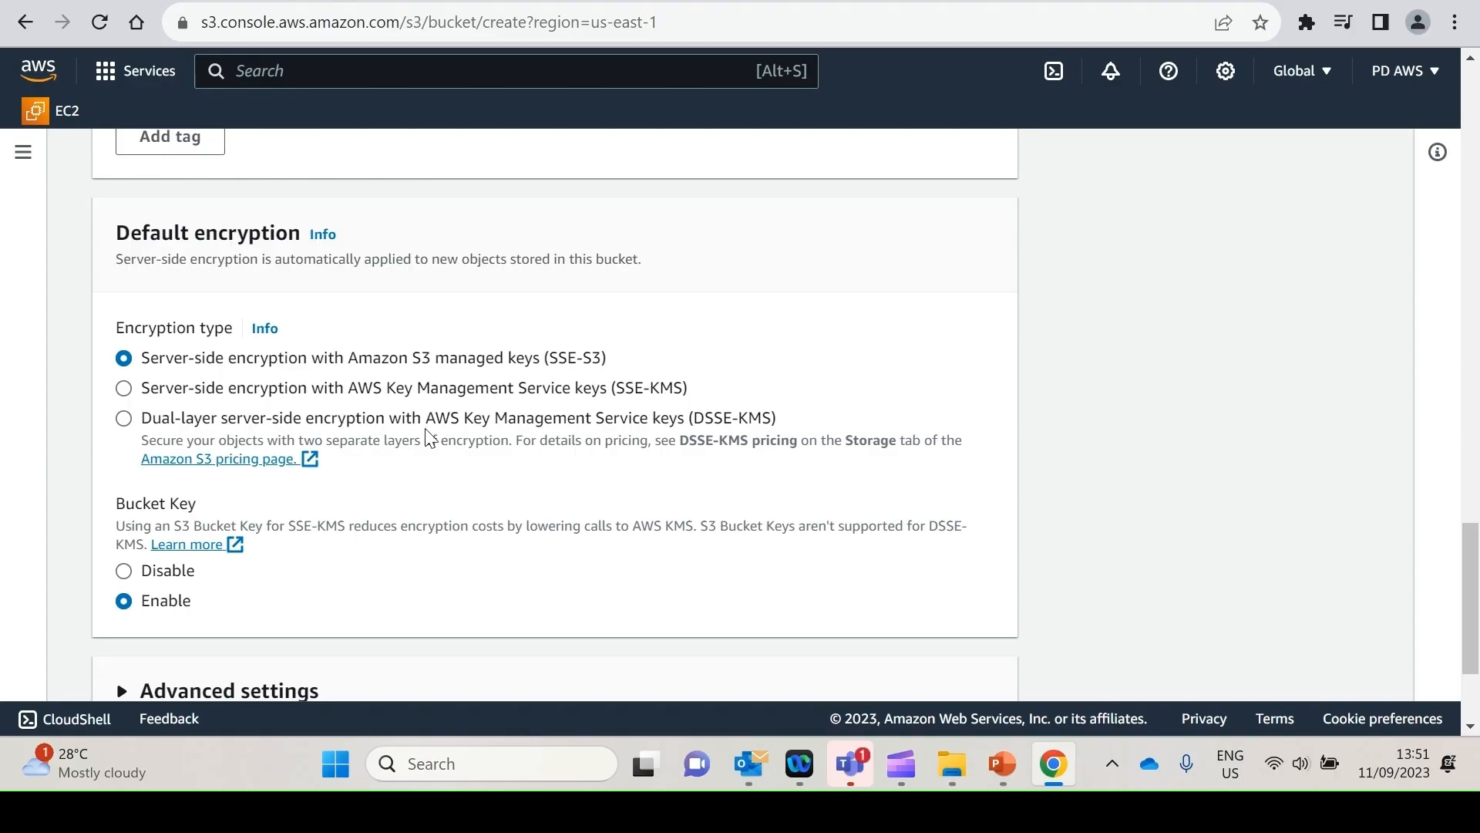
{"action": "scroll", "coordinate": [447, 515], "scroll_direction": "down", "scroll_amount": 1}
{"action": "scroll", "coordinate": [446, 515], "scroll_direction": "down", "scroll_amount": 1}
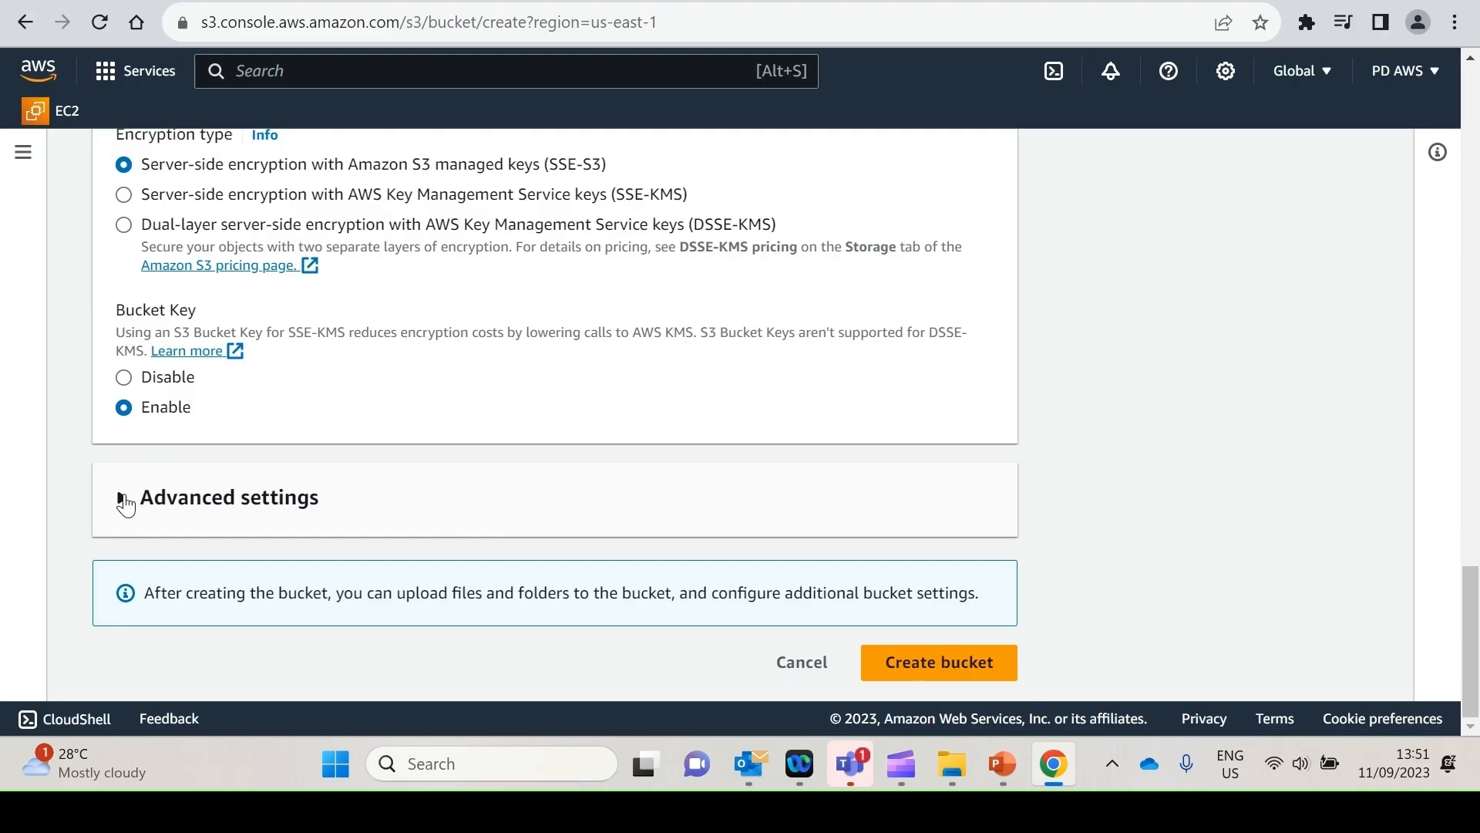
Expand the advanced settings to check Object Lock and try to create the bucket.
{"action": "left_click", "coordinate": [123, 499]}
{"action": "scroll", "coordinate": [508, 527], "scroll_direction": "down", "scroll_amount": 3}
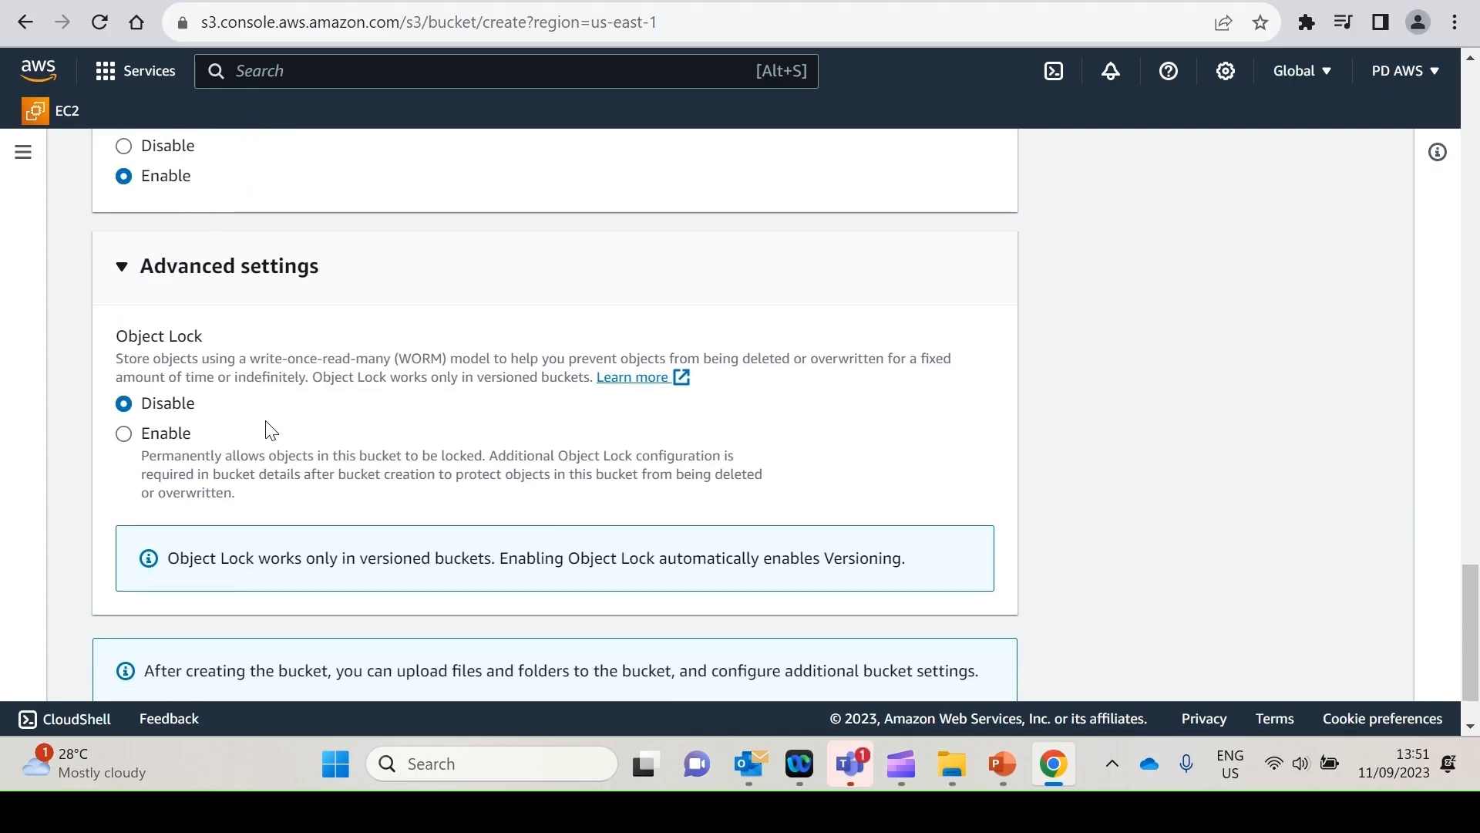
{"action": "scroll", "coordinate": [383, 509], "scroll_direction": "down", "scroll_amount": 1}
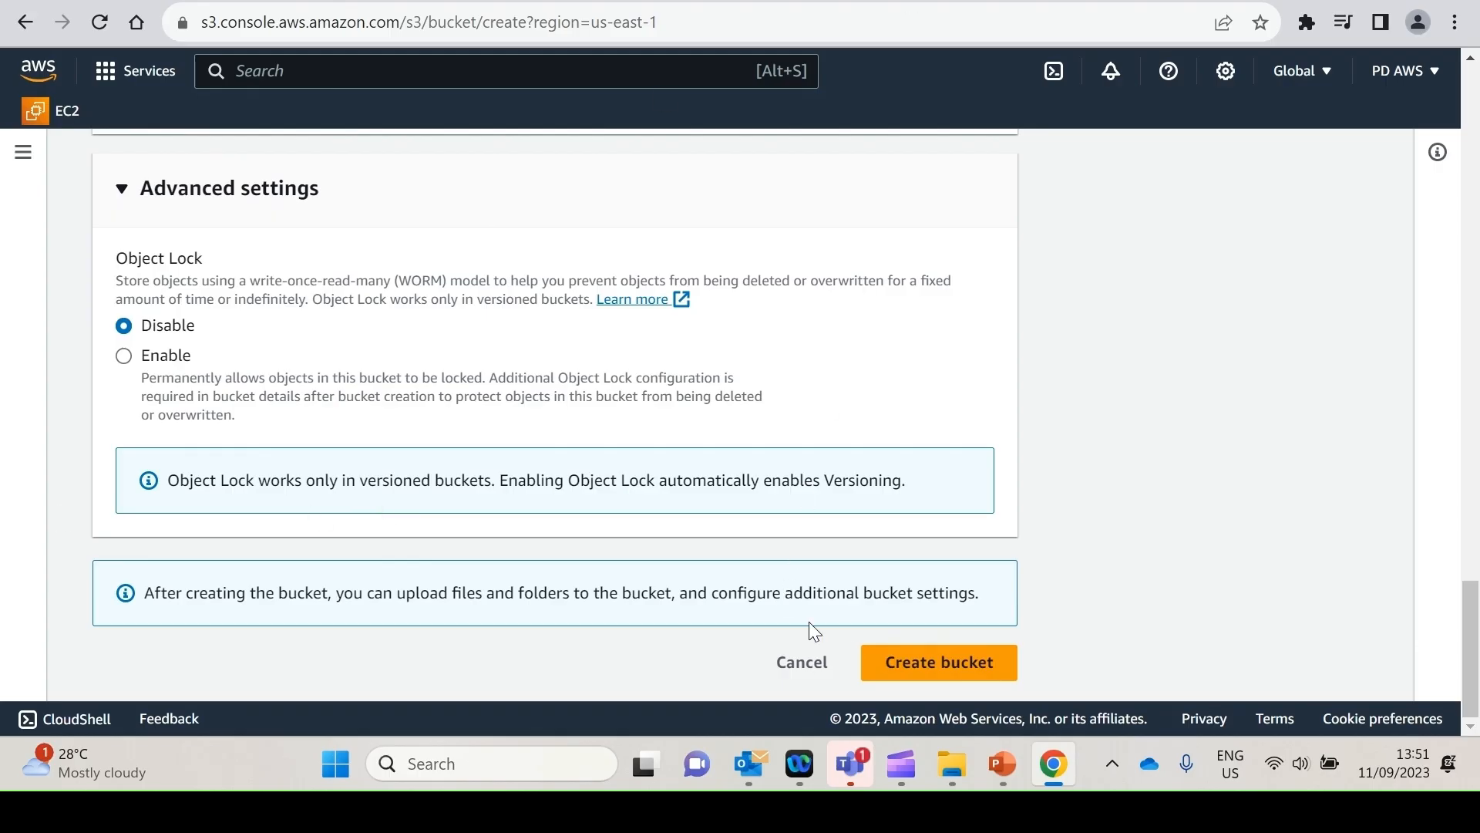
{"action": "left_click", "coordinate": [923, 663]}
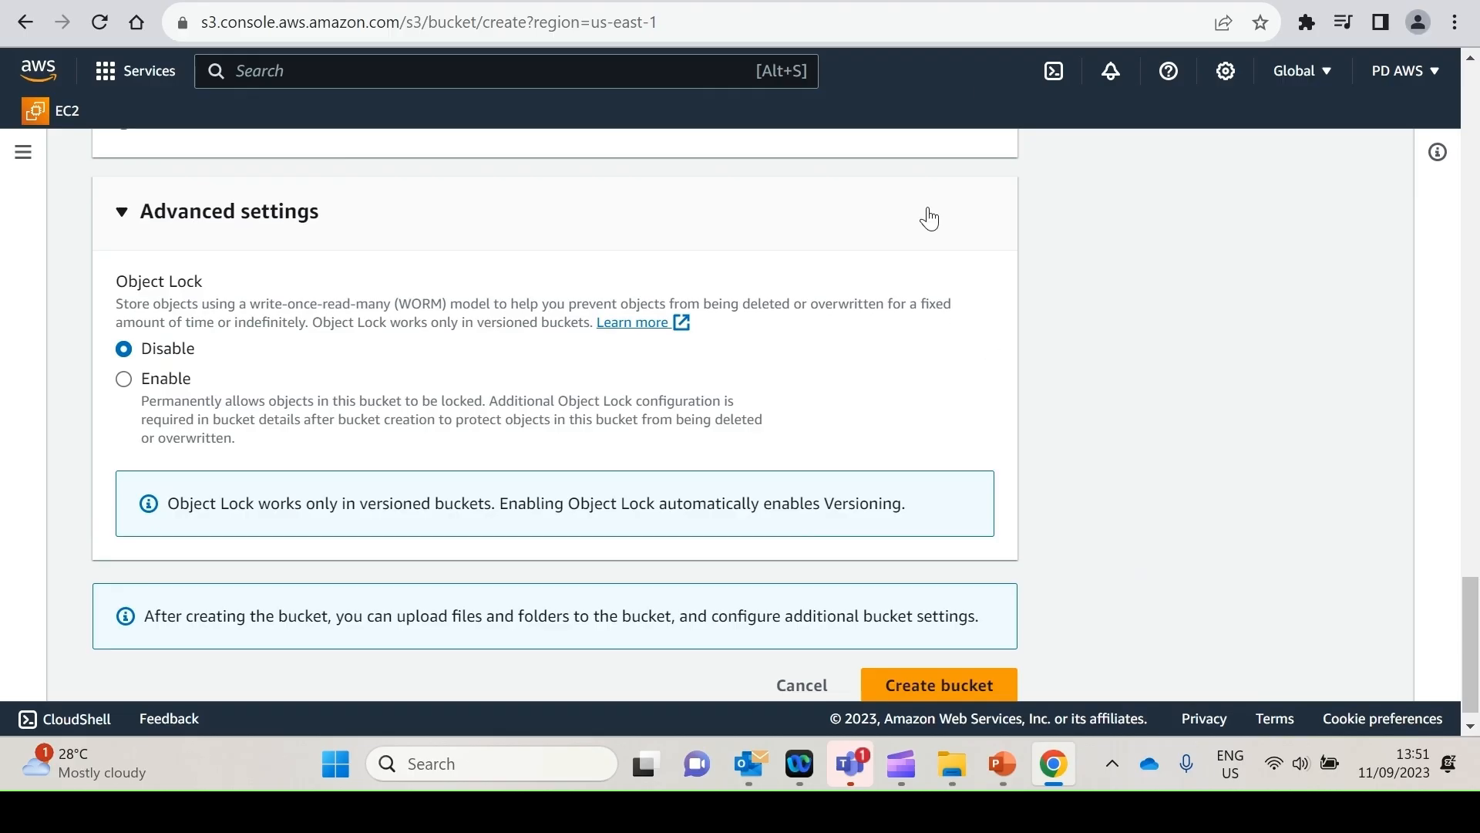
Correct the bucket name to all lowercase: demo-bucket-ptlrgh.
{"action": "scroll", "coordinate": [753, 420], "scroll_direction": "up", "scroll_amount": 20}
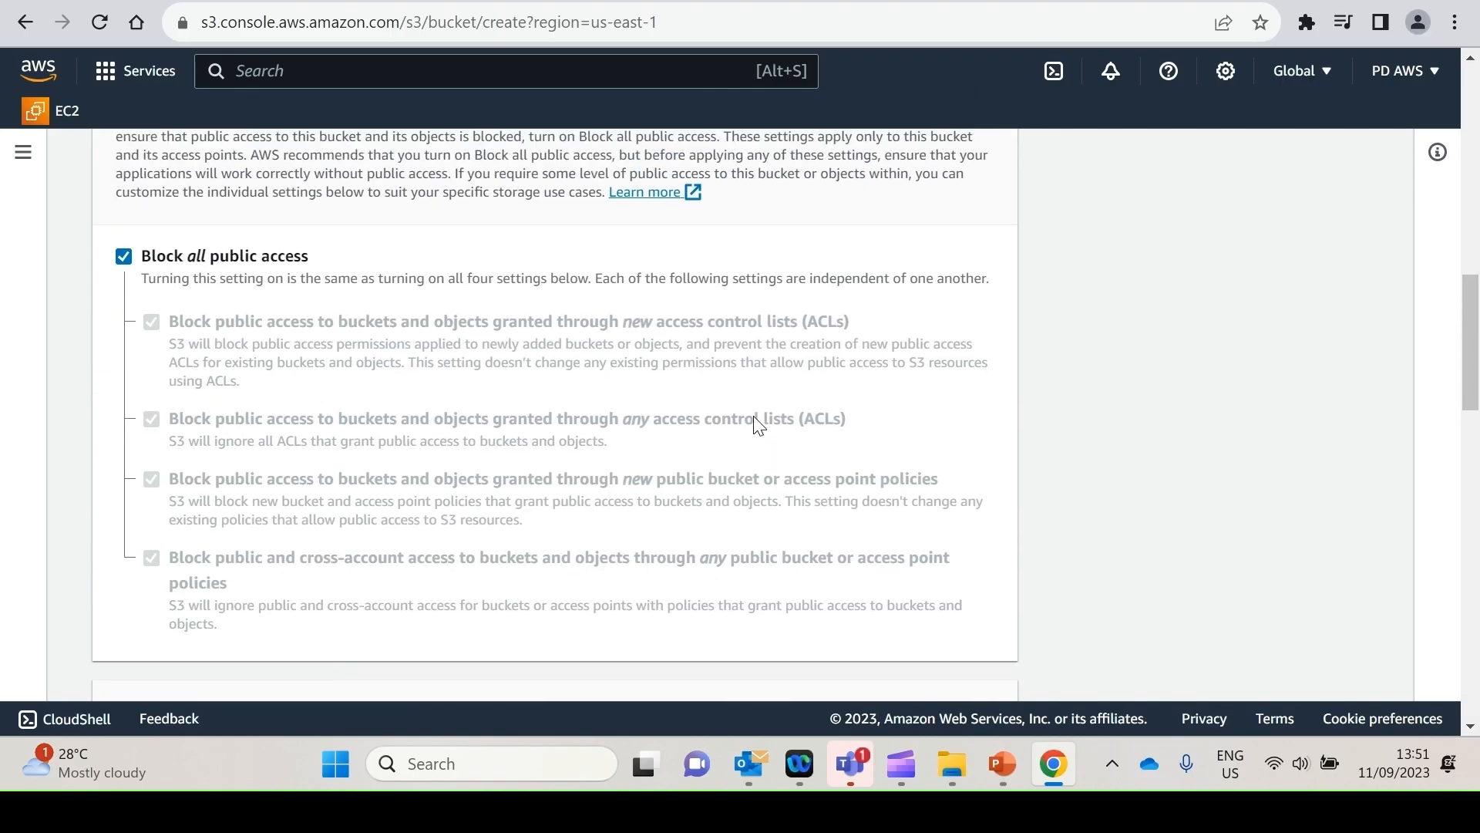
{"action": "scroll", "coordinate": [760, 425], "scroll_direction": "up", "scroll_amount": 12}
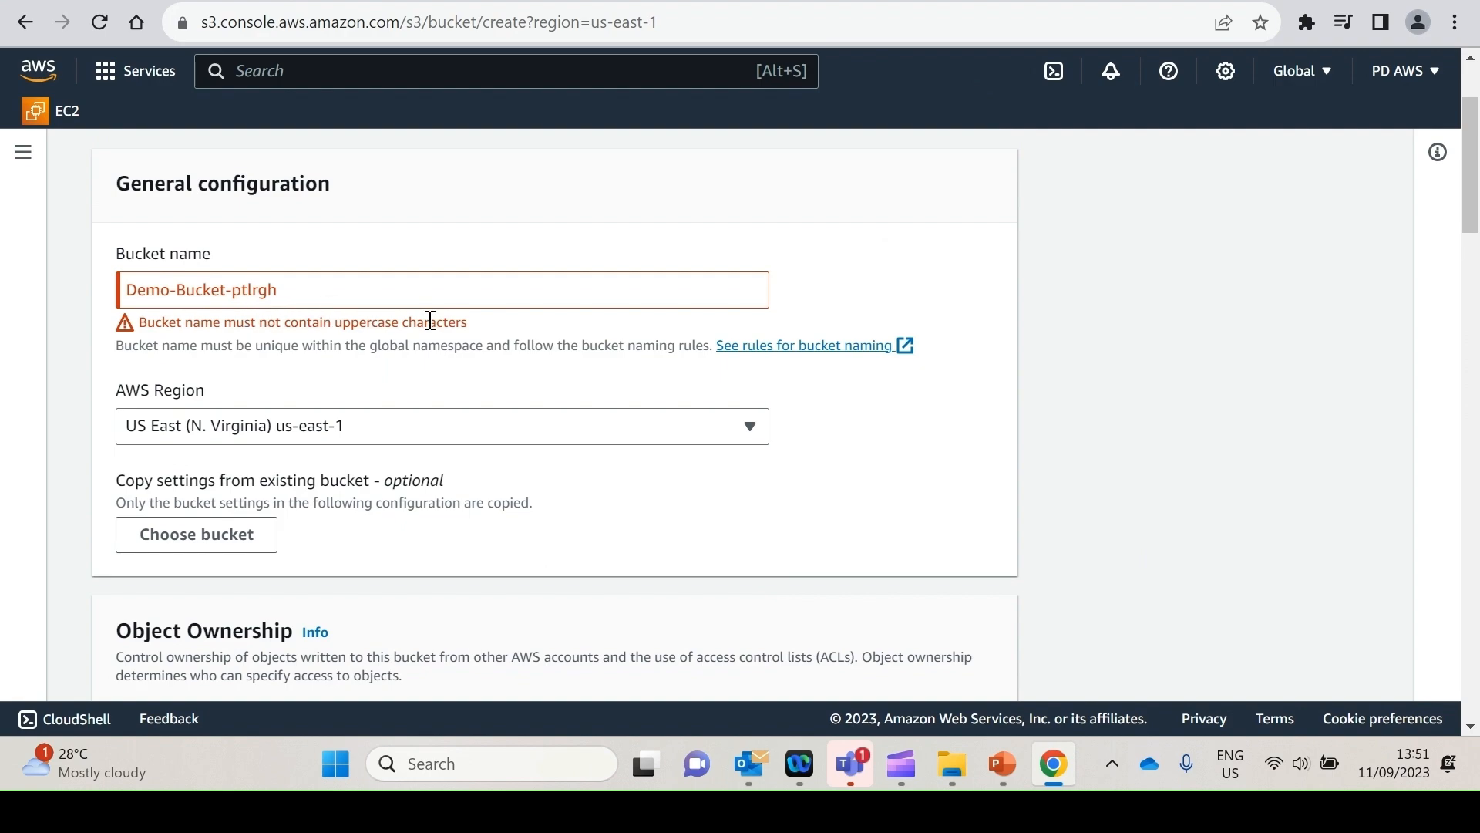
{"action": "left_click", "coordinate": [136, 293]}
{"action": "key", "text": "BackSpace"}
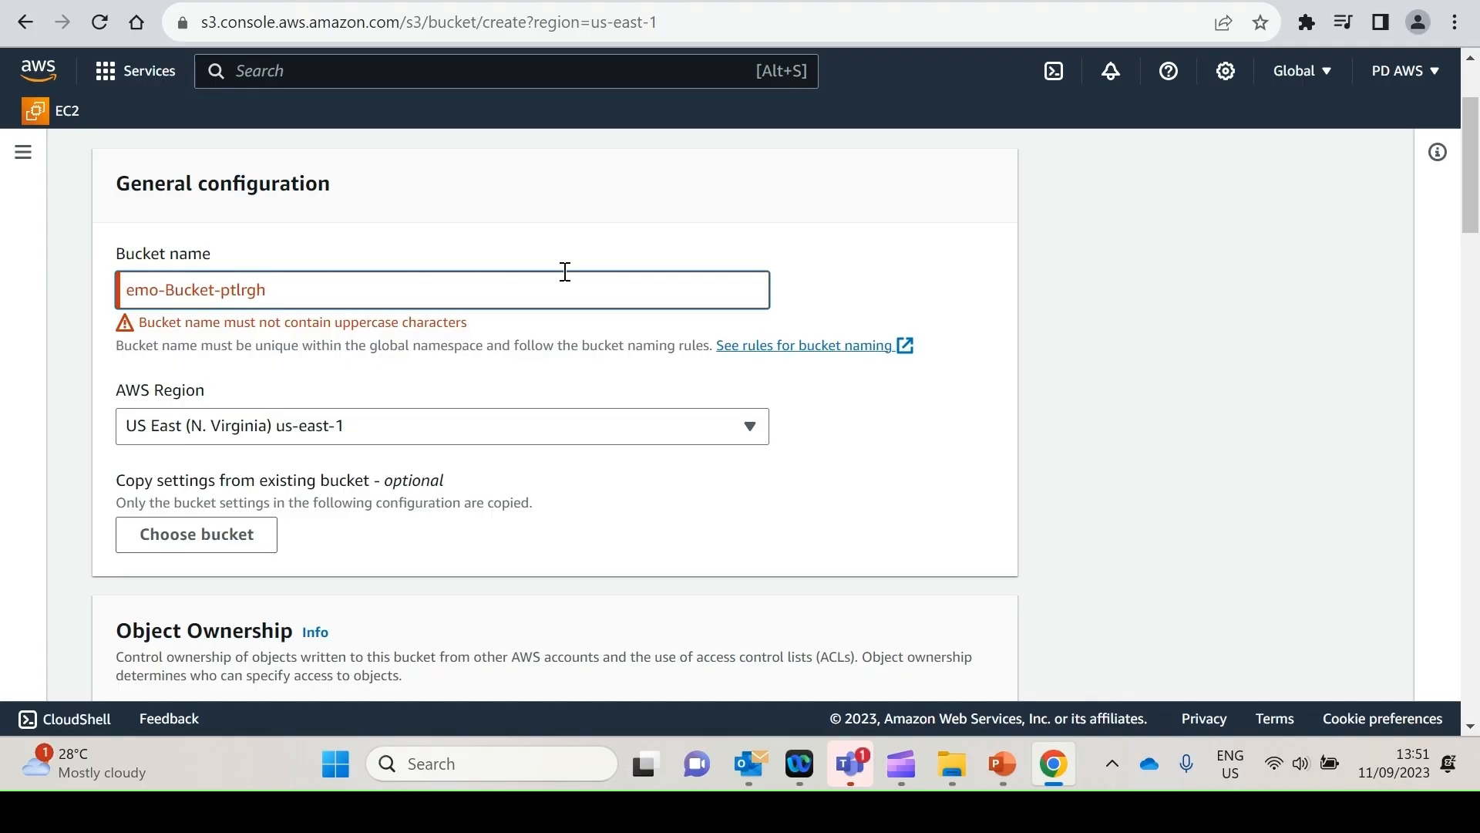
{"action": "type", "text": "d"}
{"action": "left_click", "coordinate": [188, 289]}
{"action": "key", "text": "BackSpace"}
{"action": "type", "text": "b"}
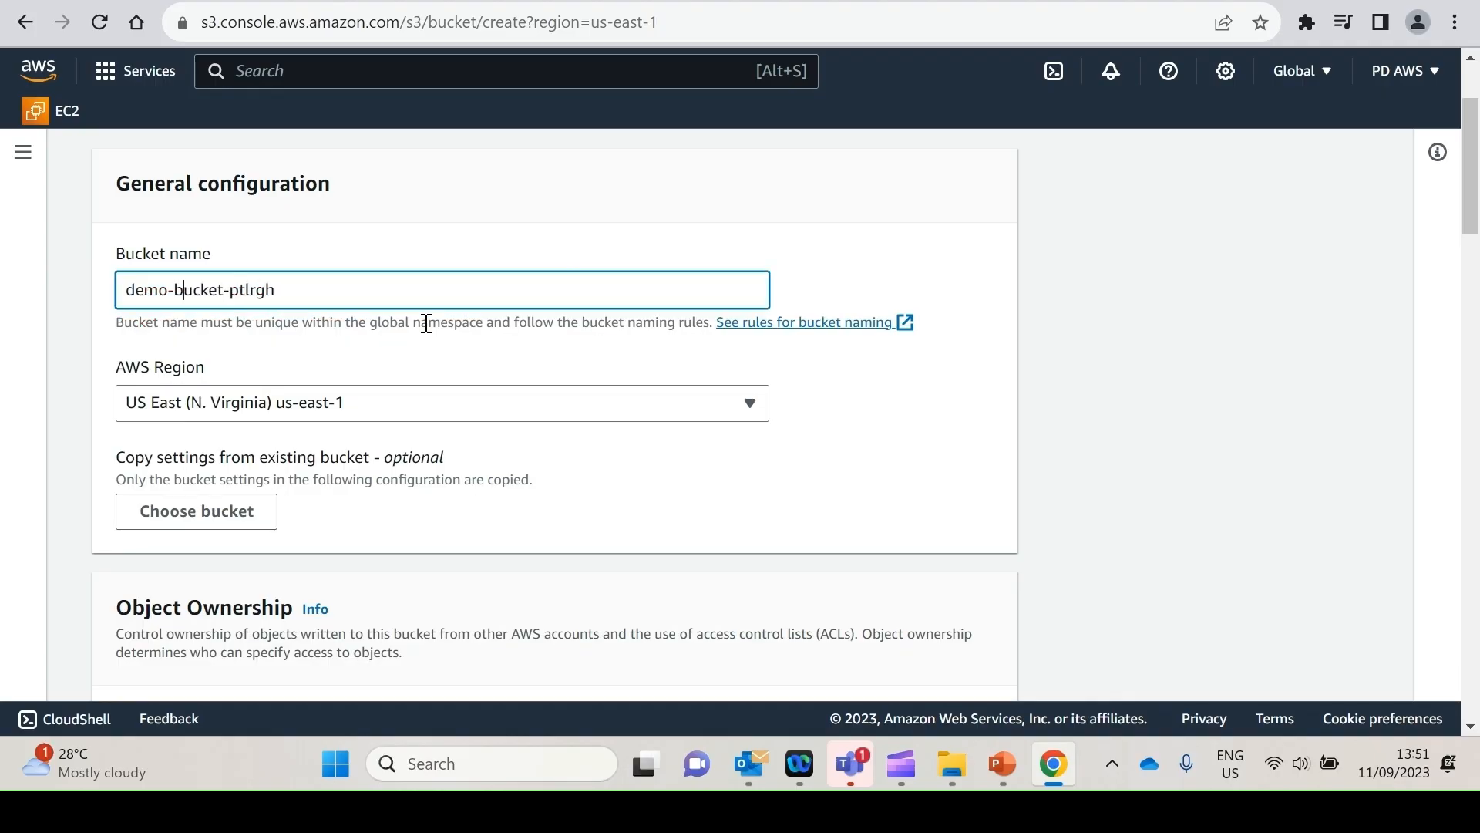
Create the bucket with the default settings and Object Lock disabled.
{"action": "scroll", "coordinate": [609, 478], "scroll_direction": "down", "scroll_amount": 10}
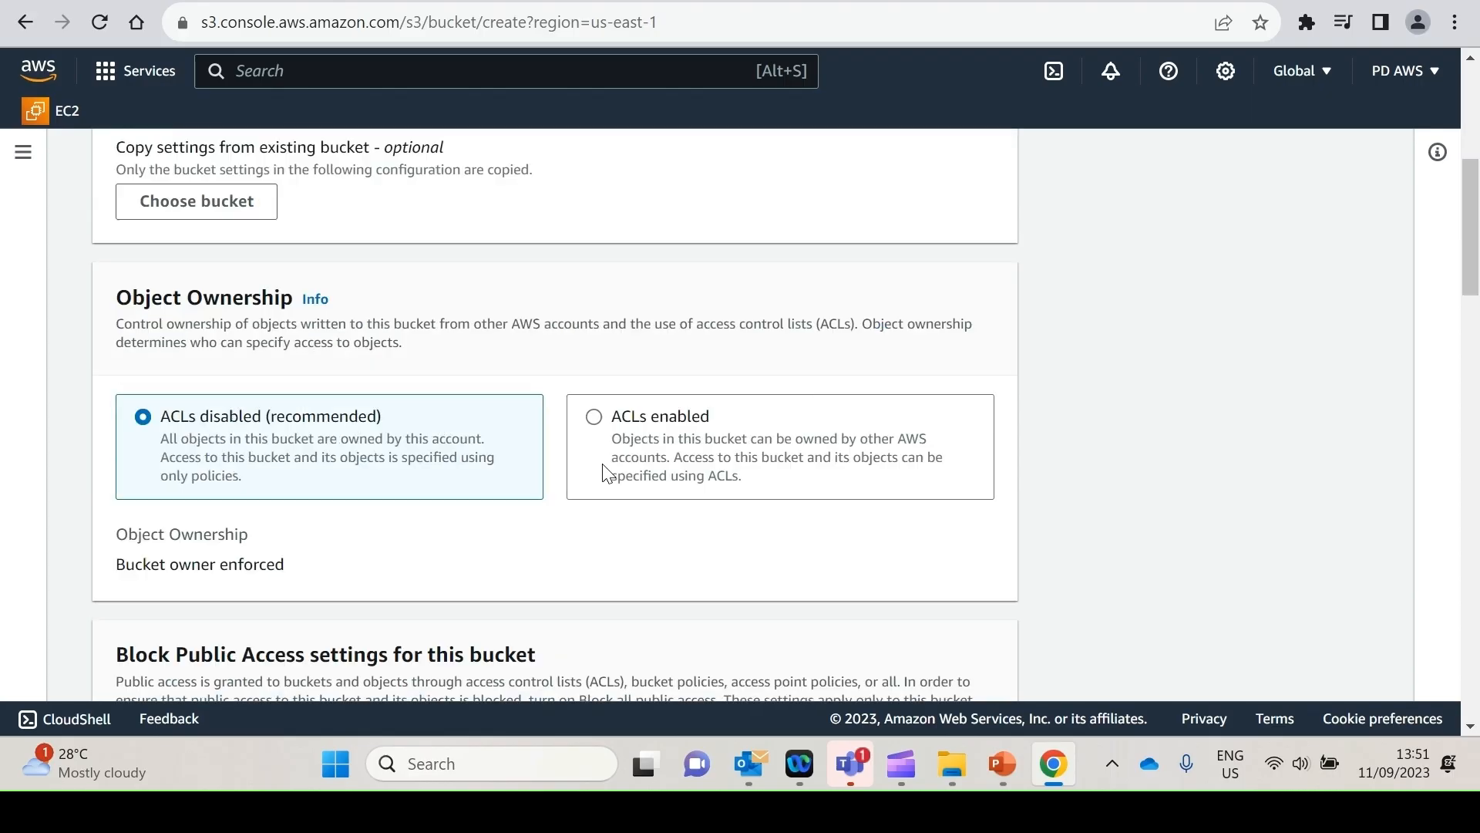
{"action": "scroll", "coordinate": [621, 501], "scroll_direction": "down", "scroll_amount": 10}
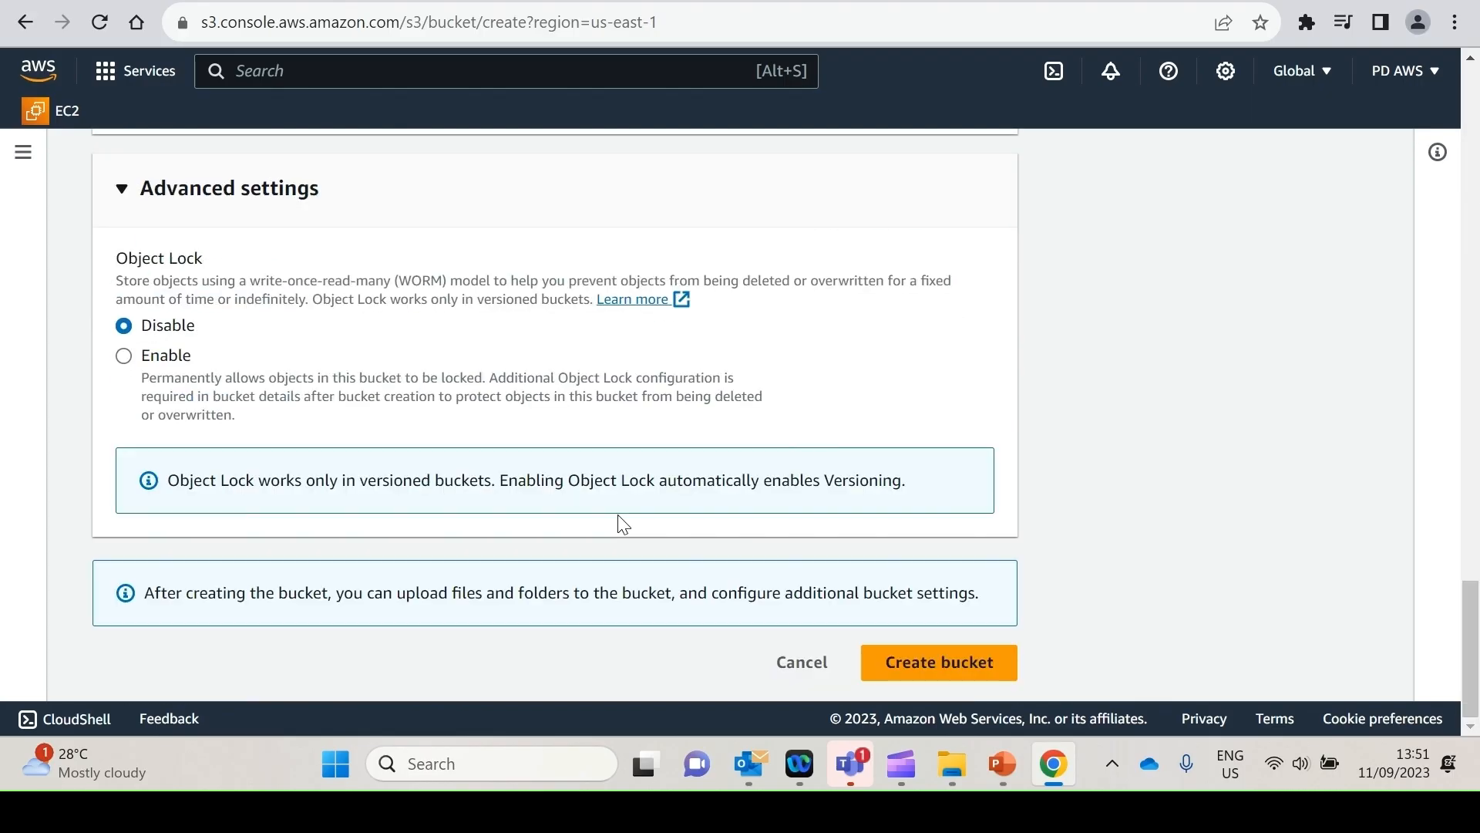
{"action": "left_click", "coordinate": [968, 665]}
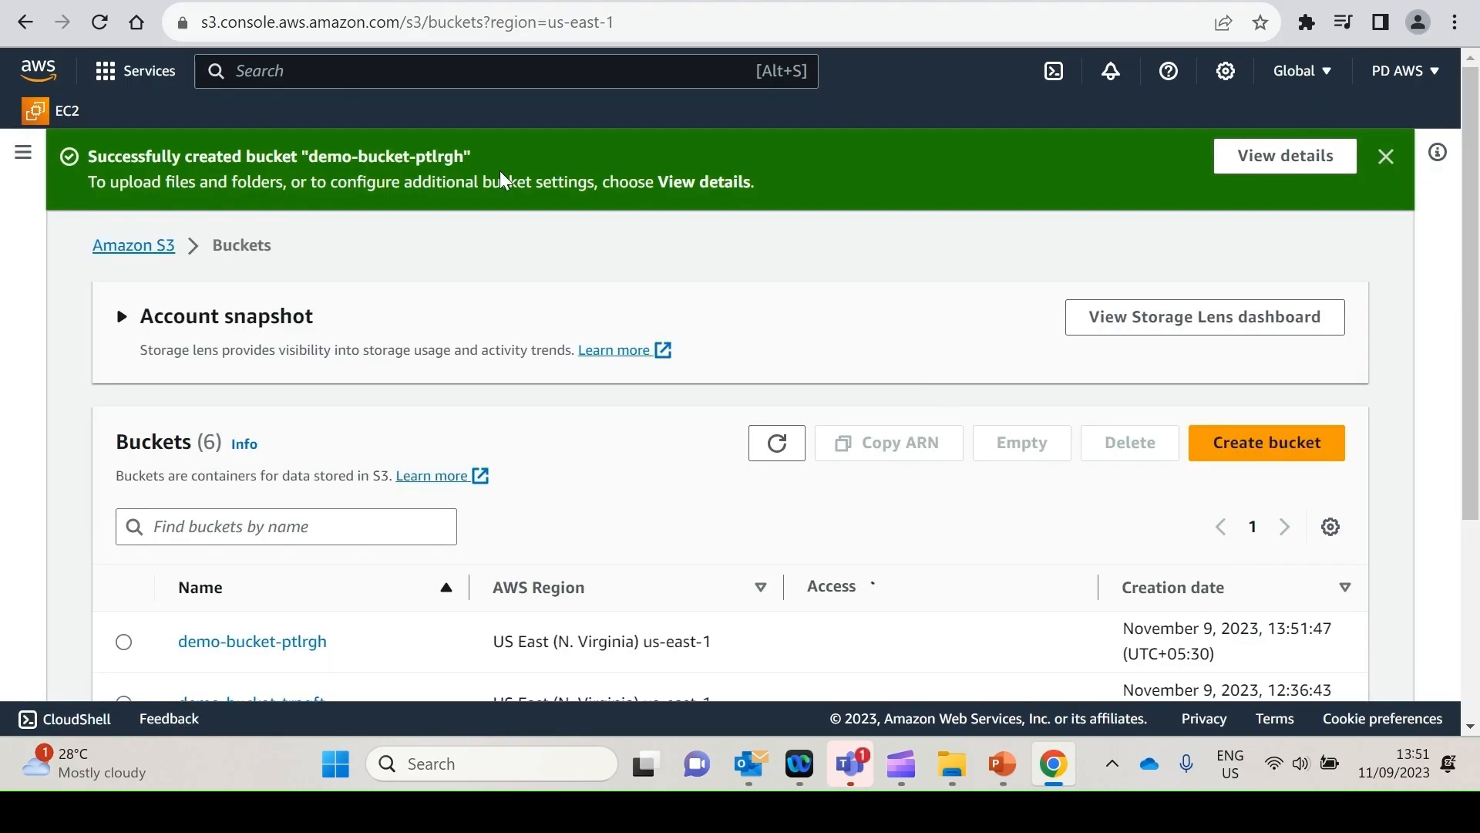
Look through the bucket list and open the demo-bucket-ptlrgh bucket.
{"action": "scroll", "coordinate": [507, 501], "scroll_direction": "down", "scroll_amount": 3}
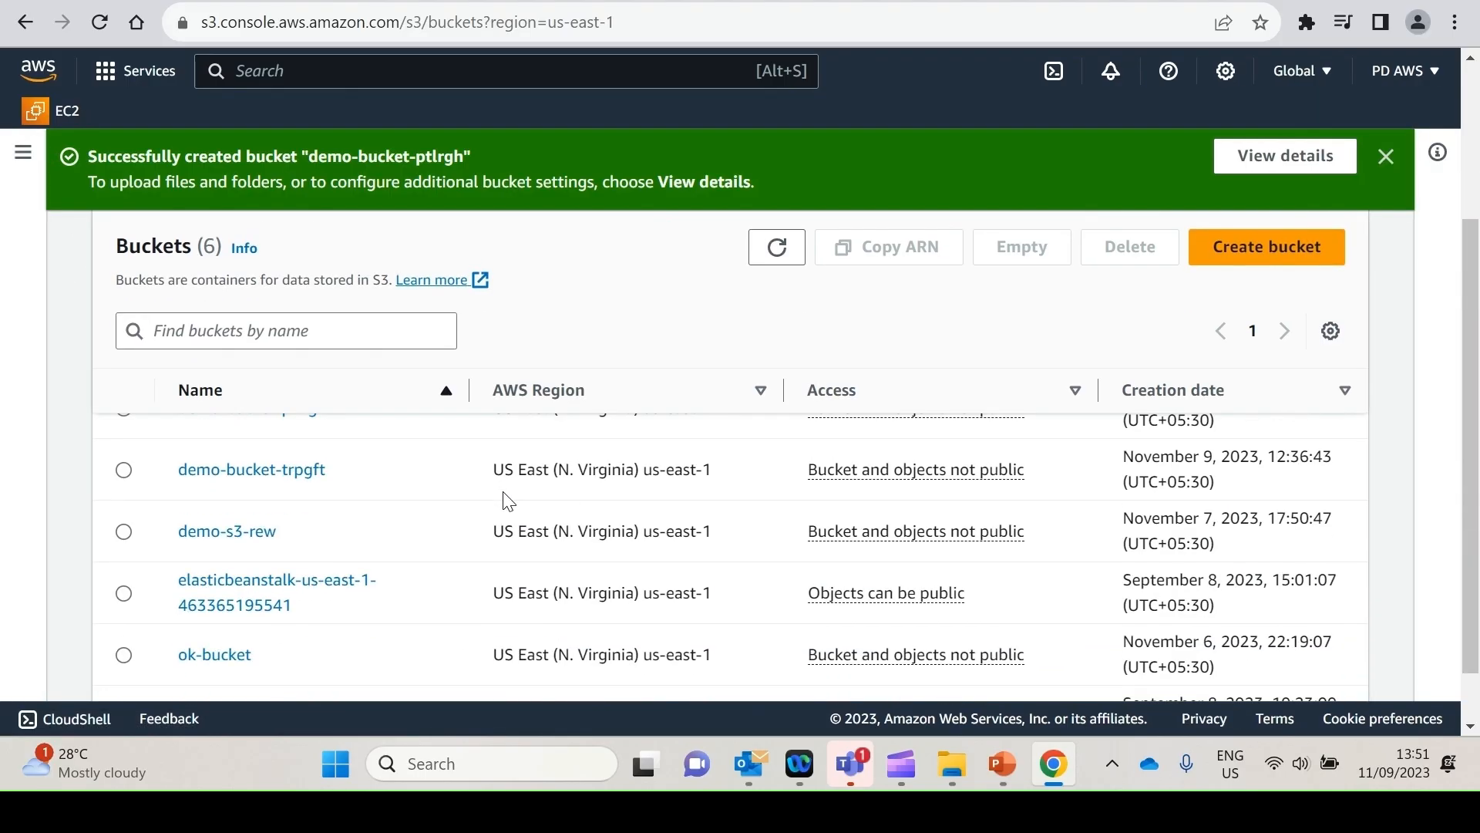
{"action": "scroll", "coordinate": [463, 497], "scroll_direction": "up", "scroll_amount": 3}
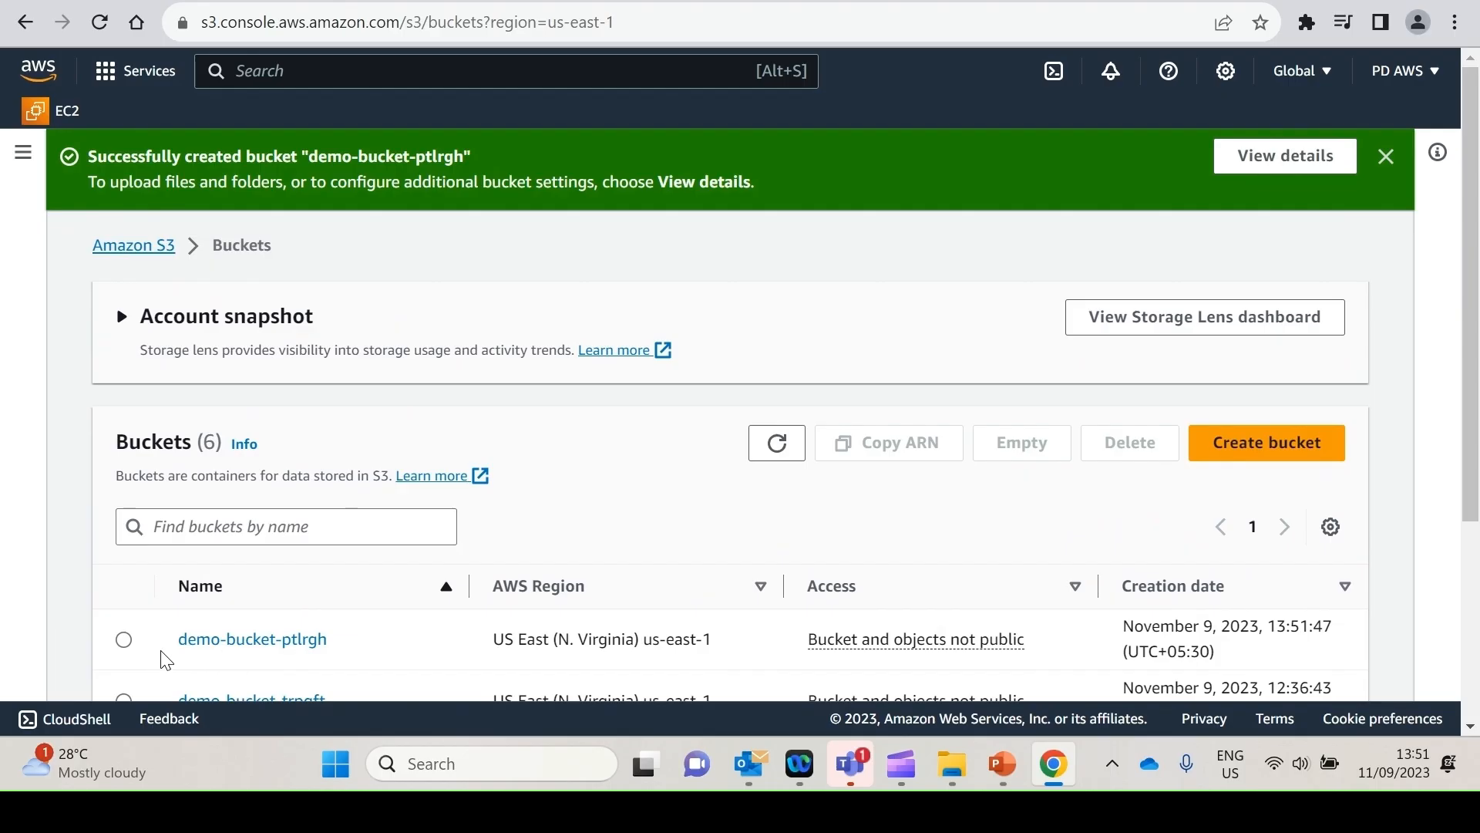
{"action": "left_click", "coordinate": [123, 641]}
{"action": "left_click", "coordinate": [212, 640]}
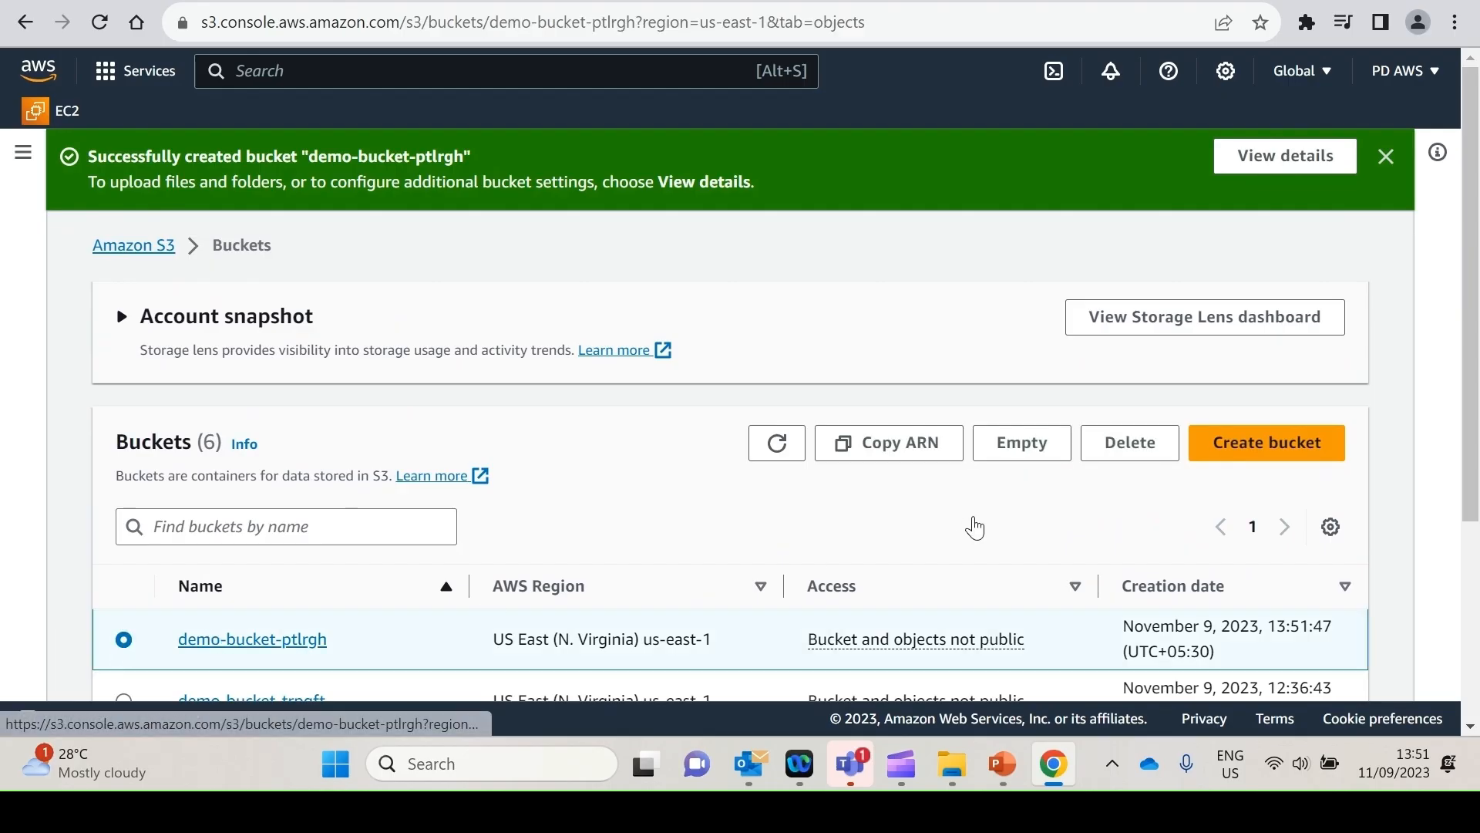
Upload index (1).html and error.html to the demo-bucket-ptlrgh bucket.
{"action": "scroll", "coordinate": [891, 481], "scroll_direction": "down", "scroll_amount": 2}
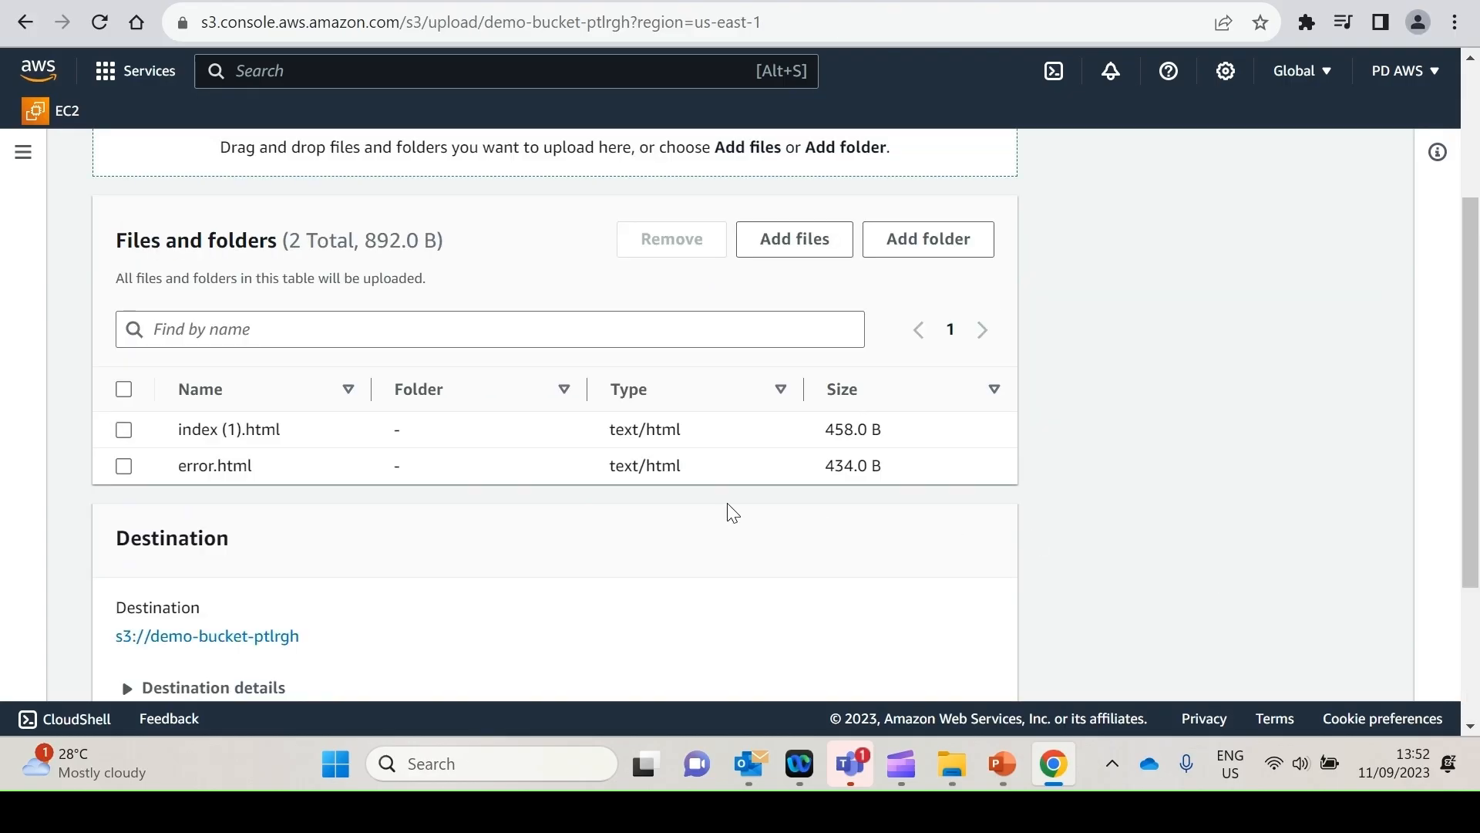
{"action": "scroll", "coordinate": [727, 511], "scroll_direction": "down", "scroll_amount": 3}
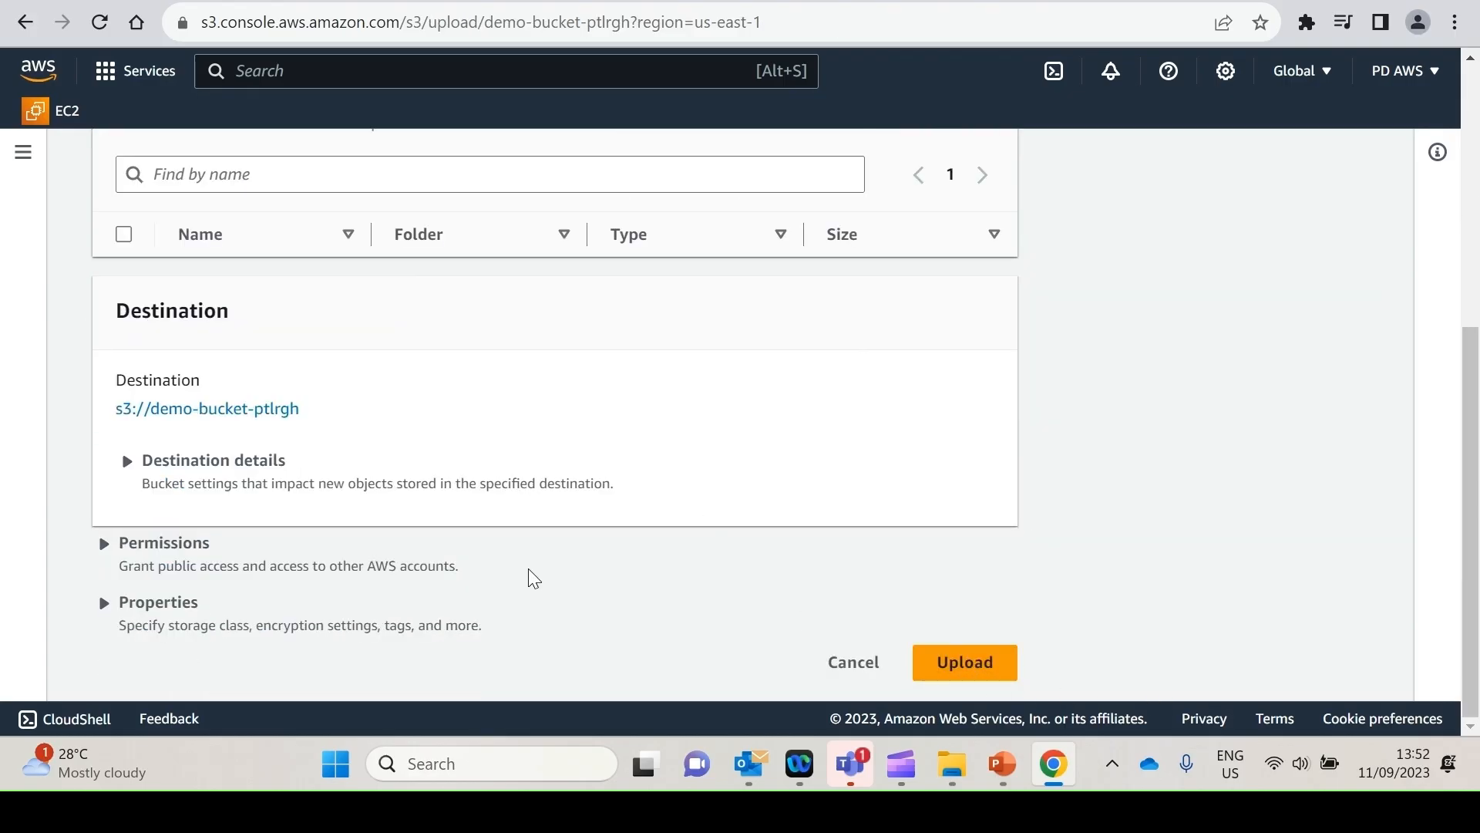
{"action": "left_click", "coordinate": [960, 663]}
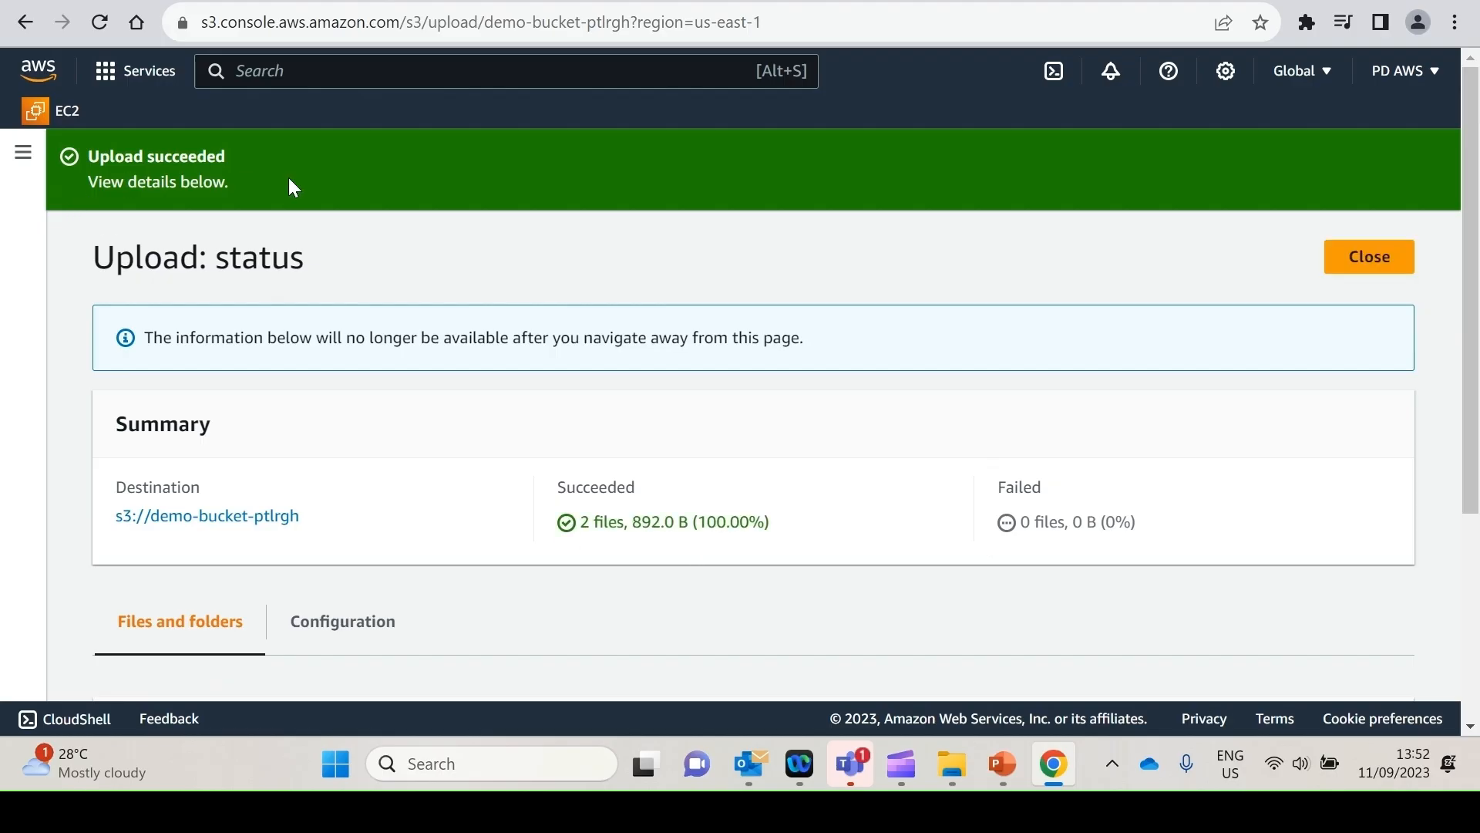
Check the upload status of the two HTML files and return to the bucket's contents.
{"action": "scroll", "coordinate": [733, 539], "scroll_direction": "down", "scroll_amount": 4}
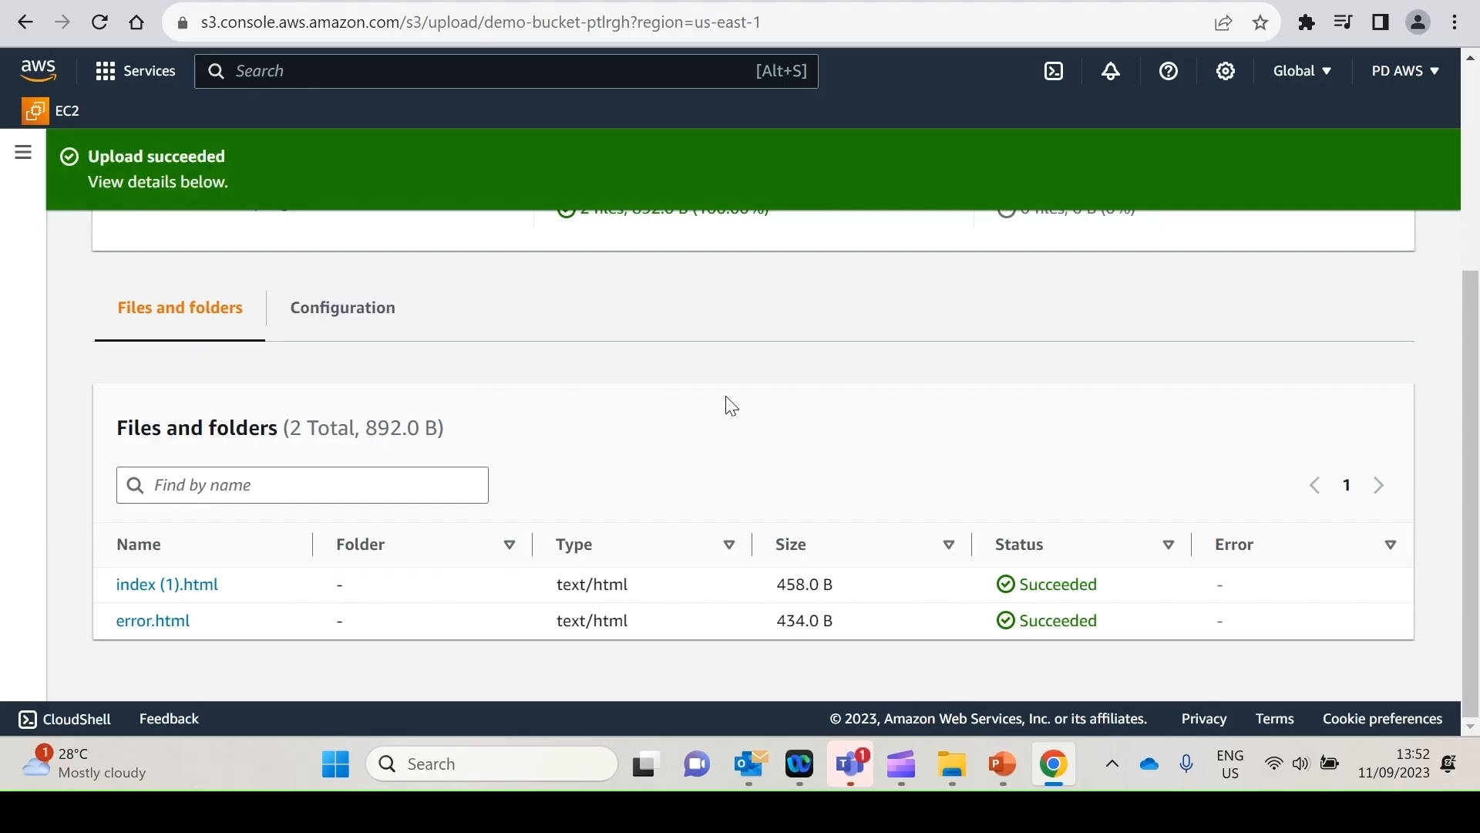
{"action": "scroll", "coordinate": [730, 404], "scroll_direction": "up", "scroll_amount": 4}
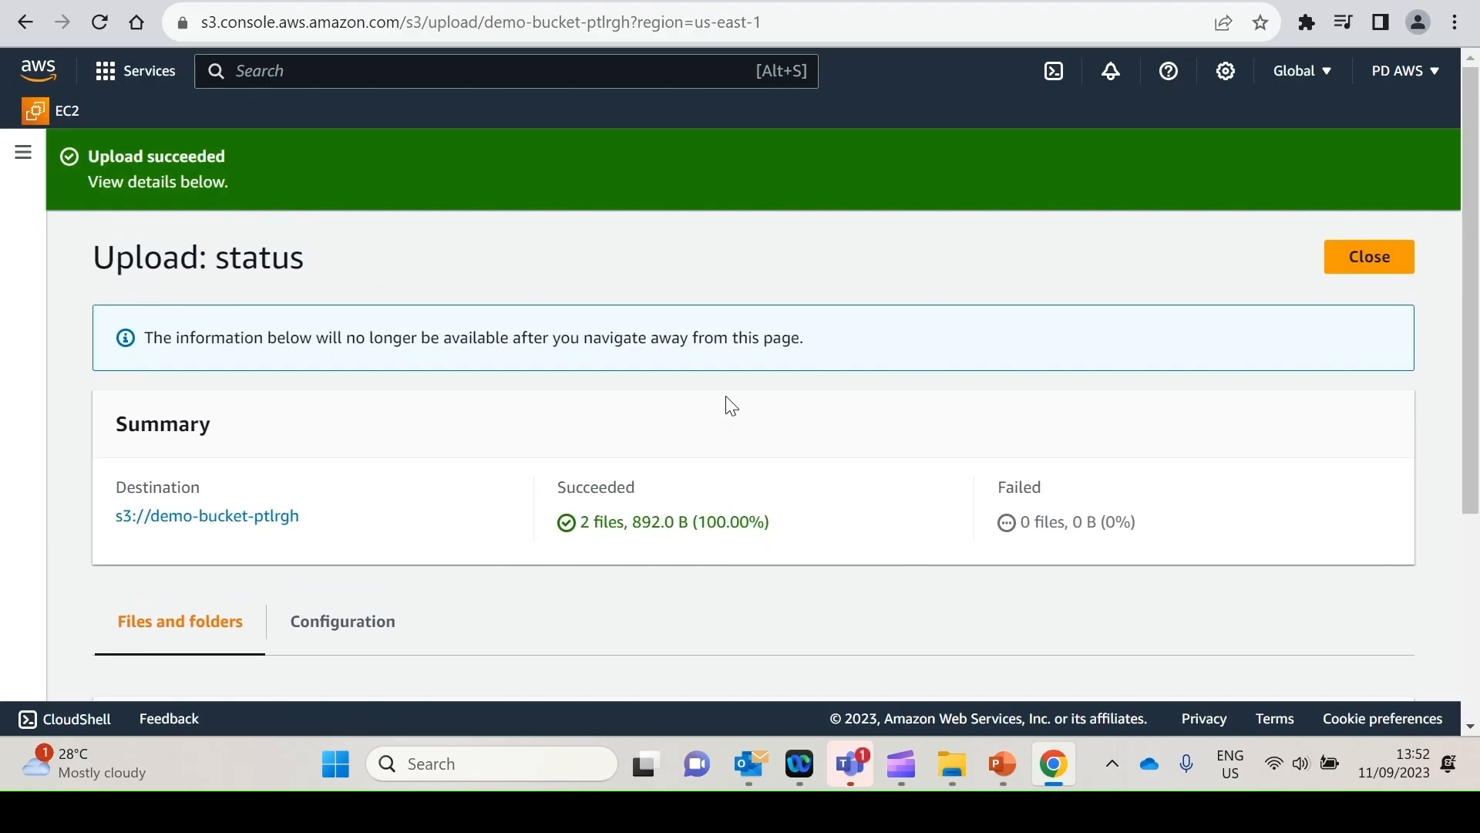
{"action": "left_click", "coordinate": [1365, 262]}
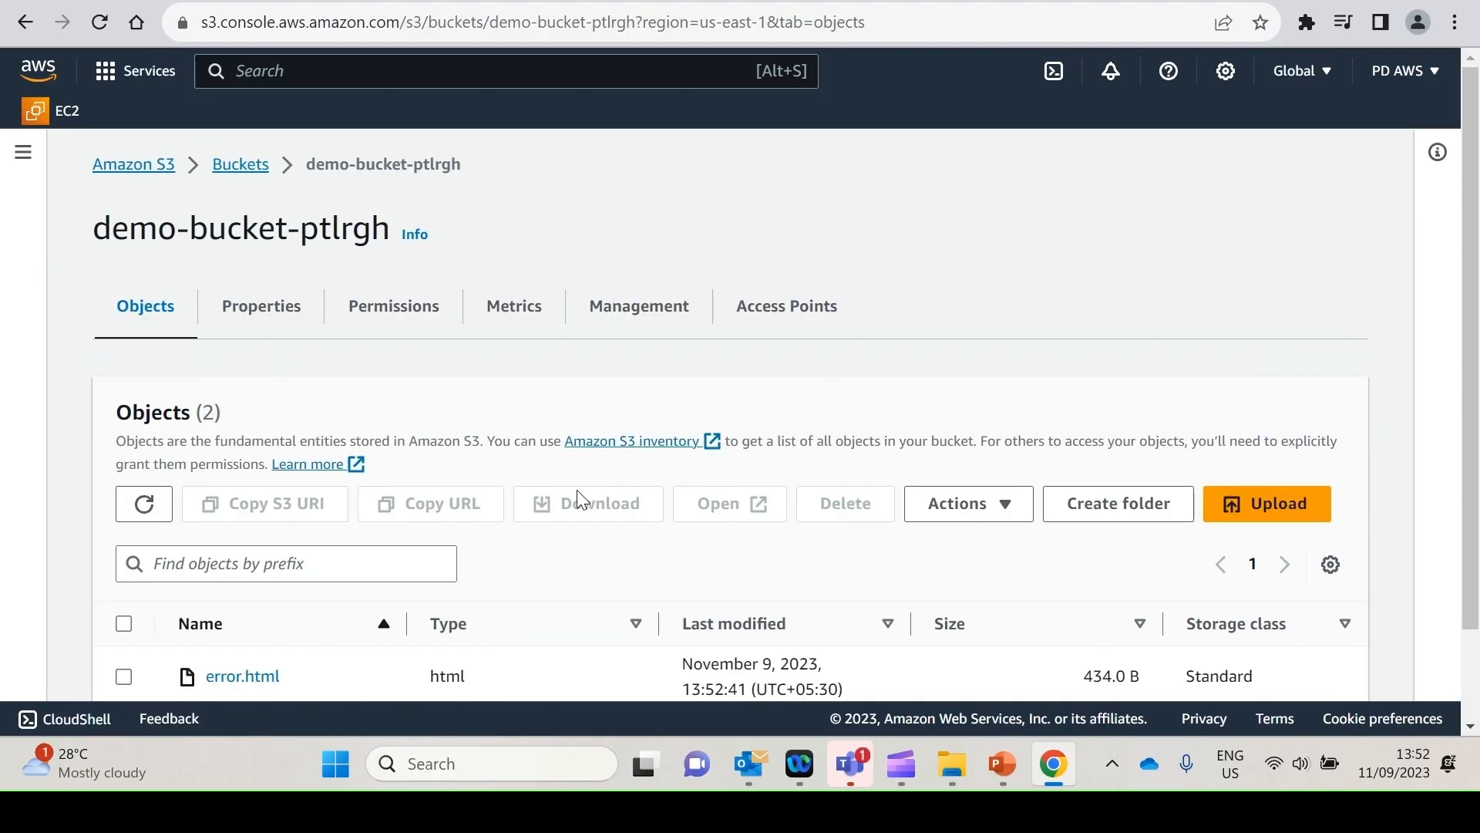
Check the uploaded objects in the bucket and open the bucket's properties.
{"action": "scroll", "coordinate": [576, 489], "scroll_direction": "down", "scroll_amount": 2}
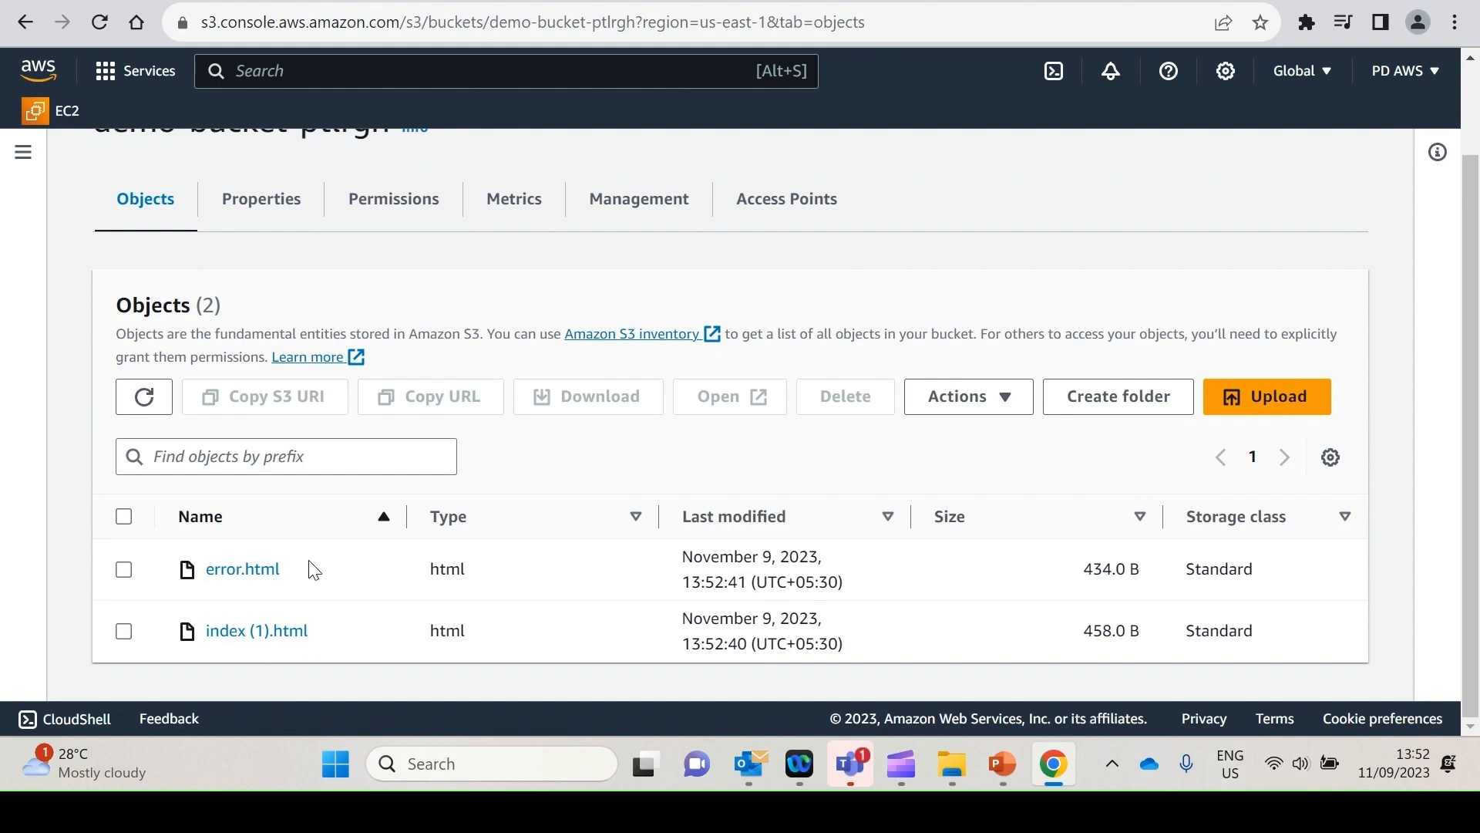
{"action": "scroll", "coordinate": [297, 478], "scroll_direction": "up", "scroll_amount": 2}
{"action": "left_click", "coordinate": [276, 318]}
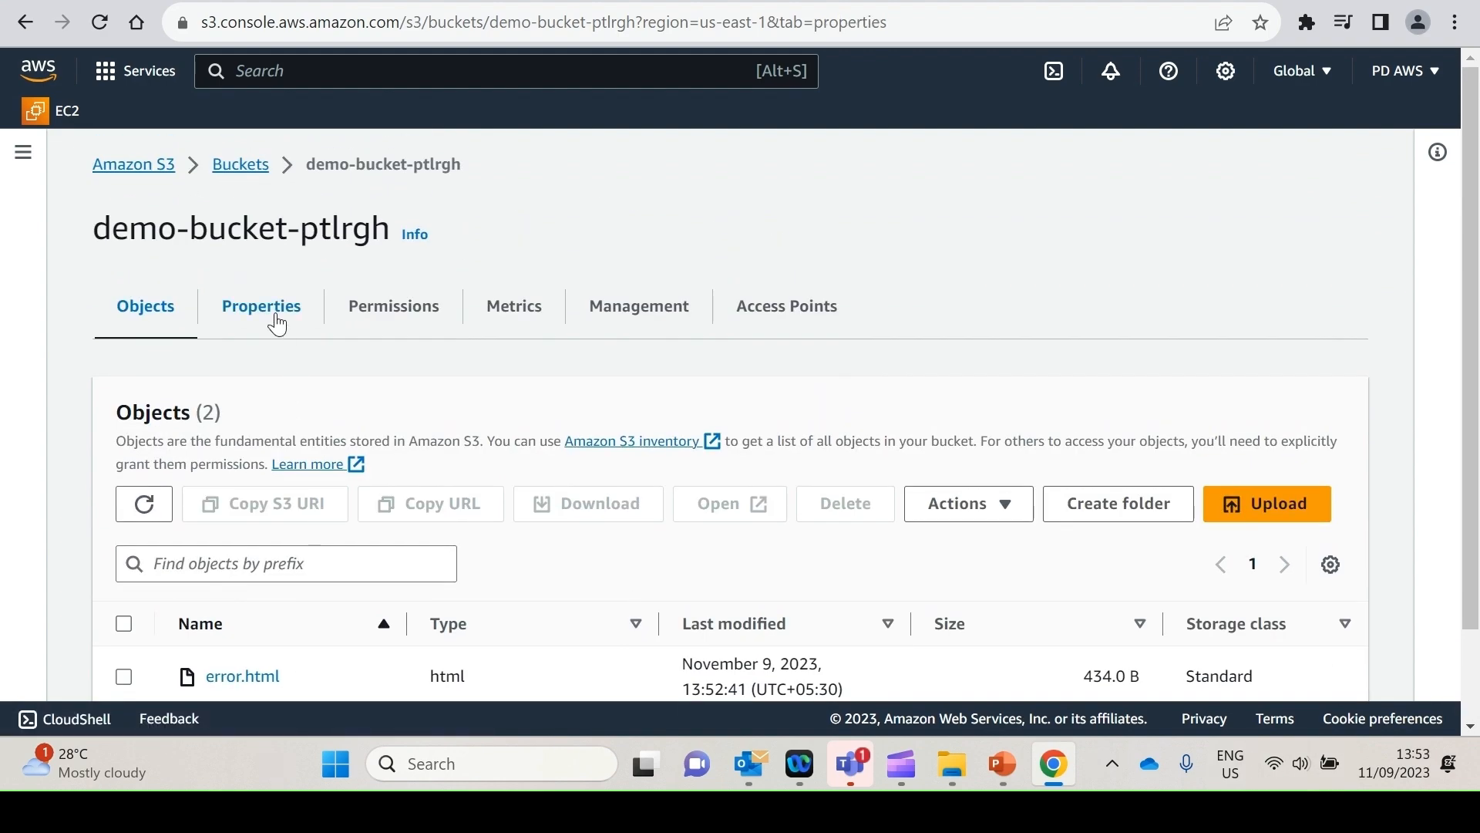
Enable Bucket Versioning for demo-bucket-ptlrgh and save the change.
{"action": "scroll", "coordinate": [423, 548], "scroll_direction": "down", "scroll_amount": 3}
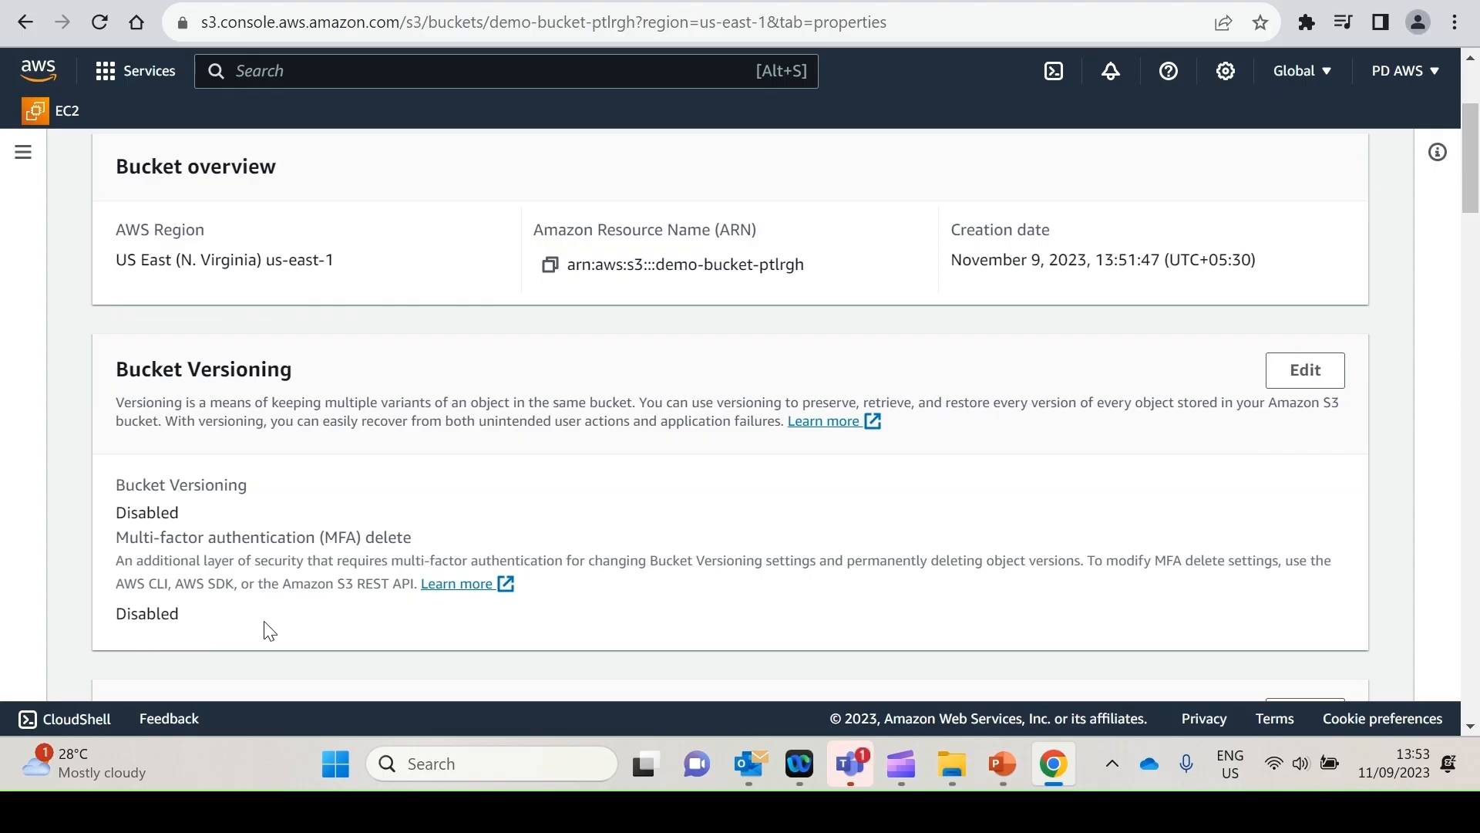
{"action": "left_click", "coordinate": [1306, 371]}
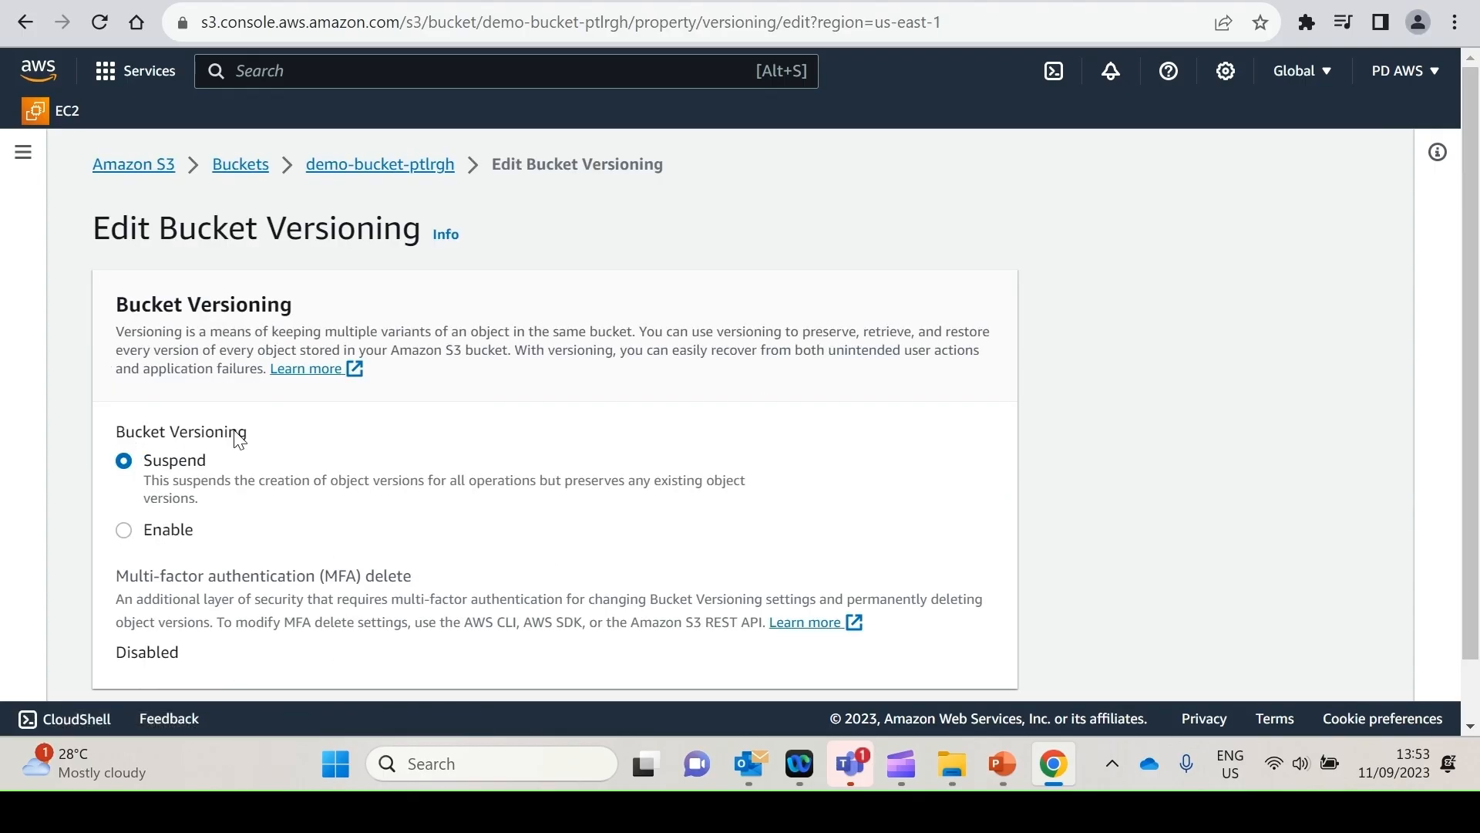
{"action": "left_click", "coordinate": [124, 530]}
{"action": "scroll", "coordinate": [473, 460], "scroll_direction": "down", "scroll_amount": 3}
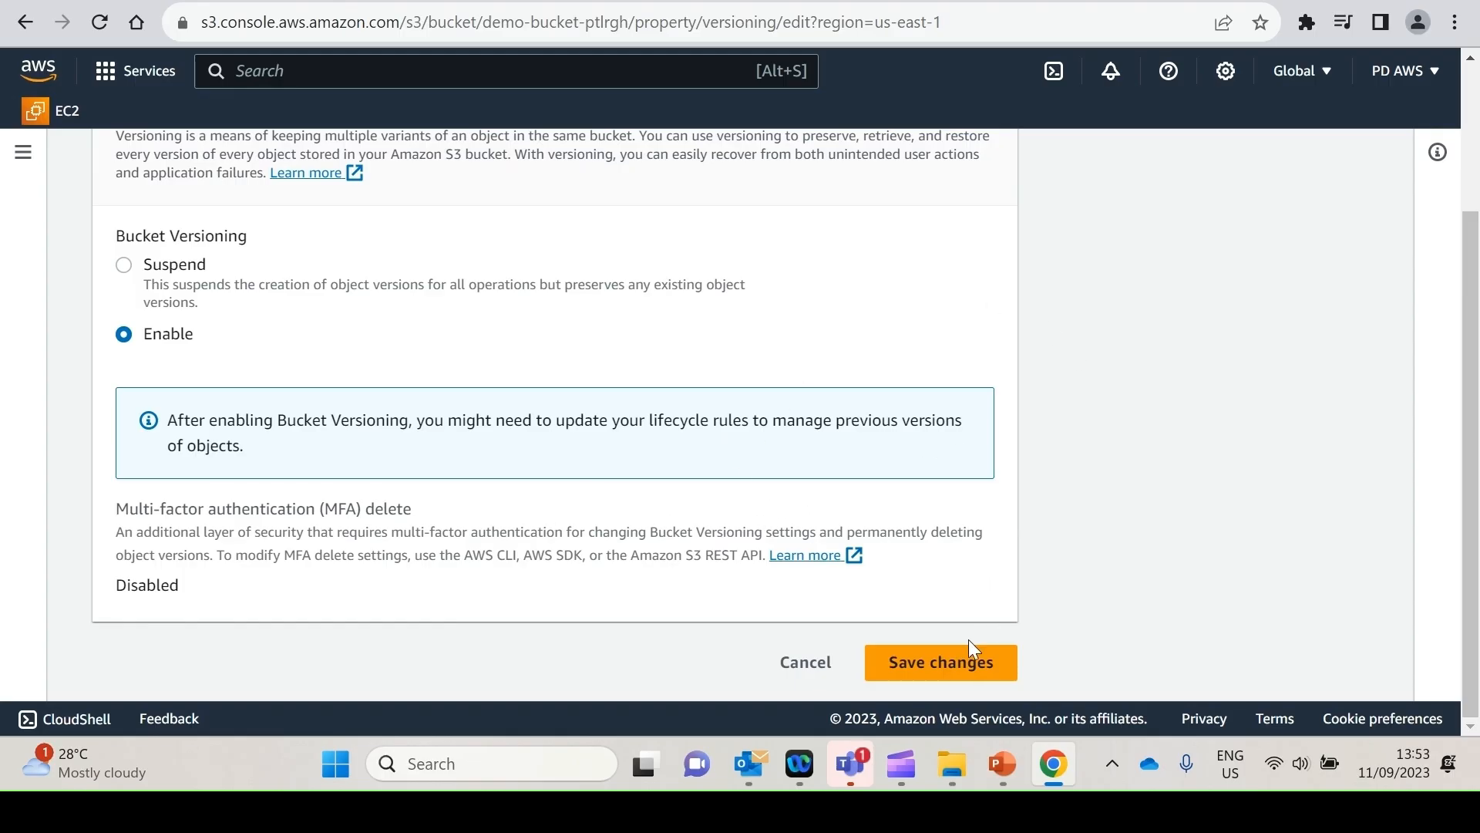
{"action": "left_click", "coordinate": [938, 679]}
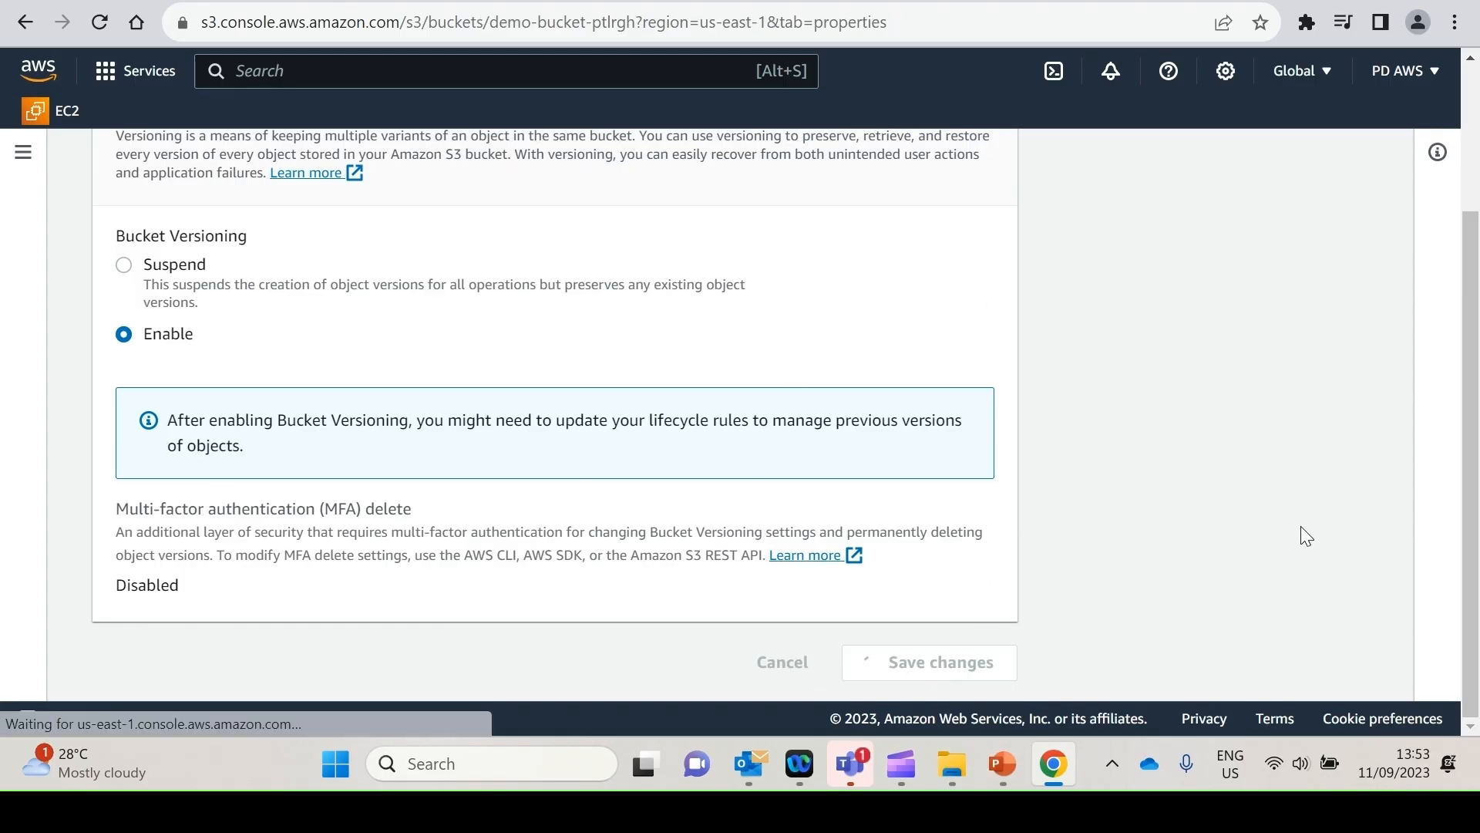
{"action": "scroll", "coordinate": [478, 496], "scroll_direction": "down", "scroll_amount": 2}
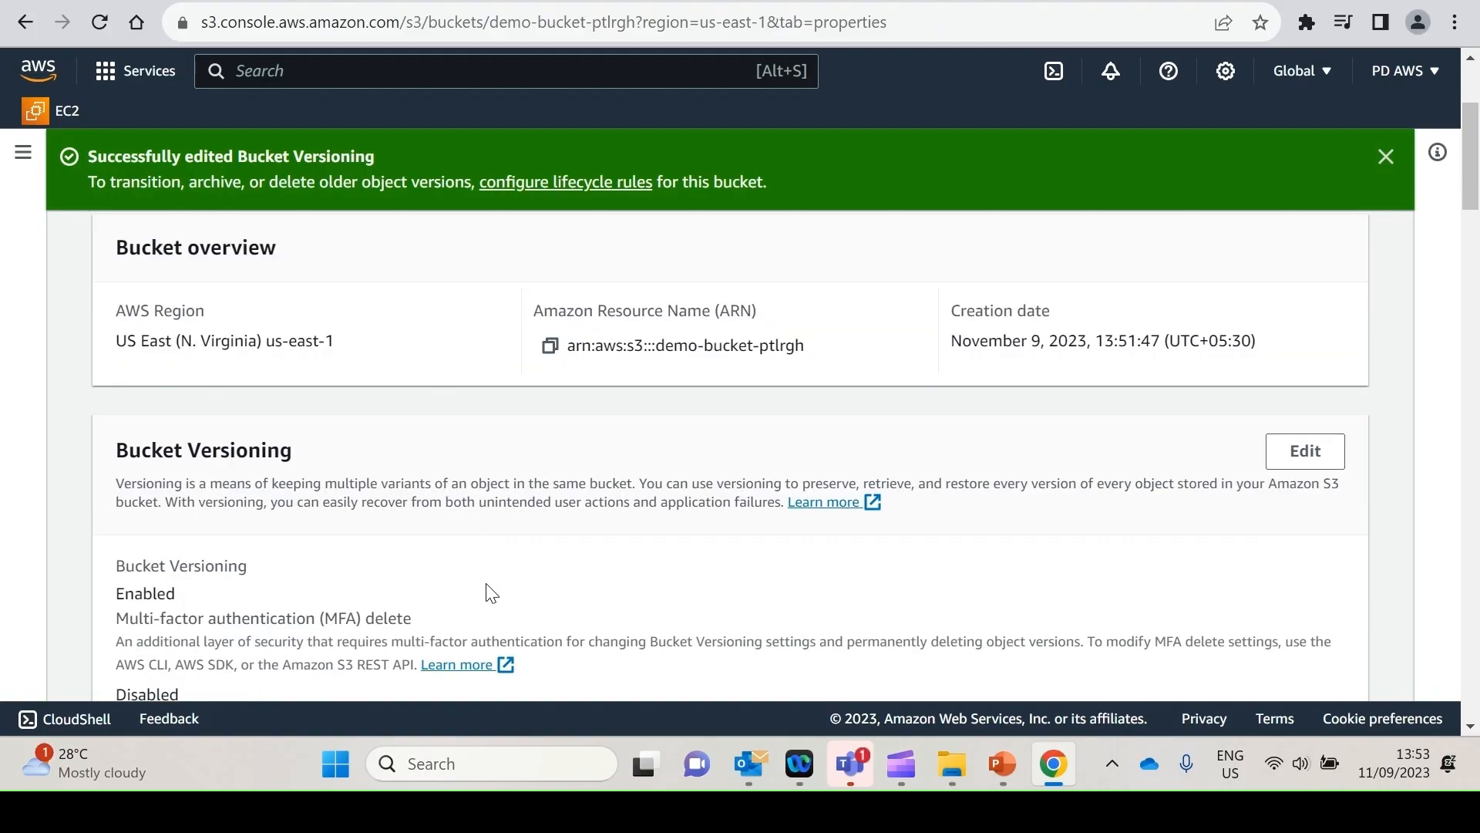
Look over the bucket's permissions, including the Block public access settings, and its metrics.
{"action": "scroll", "coordinate": [485, 588], "scroll_direction": "up", "scroll_amount": 2}
{"action": "left_click", "coordinate": [392, 390]}
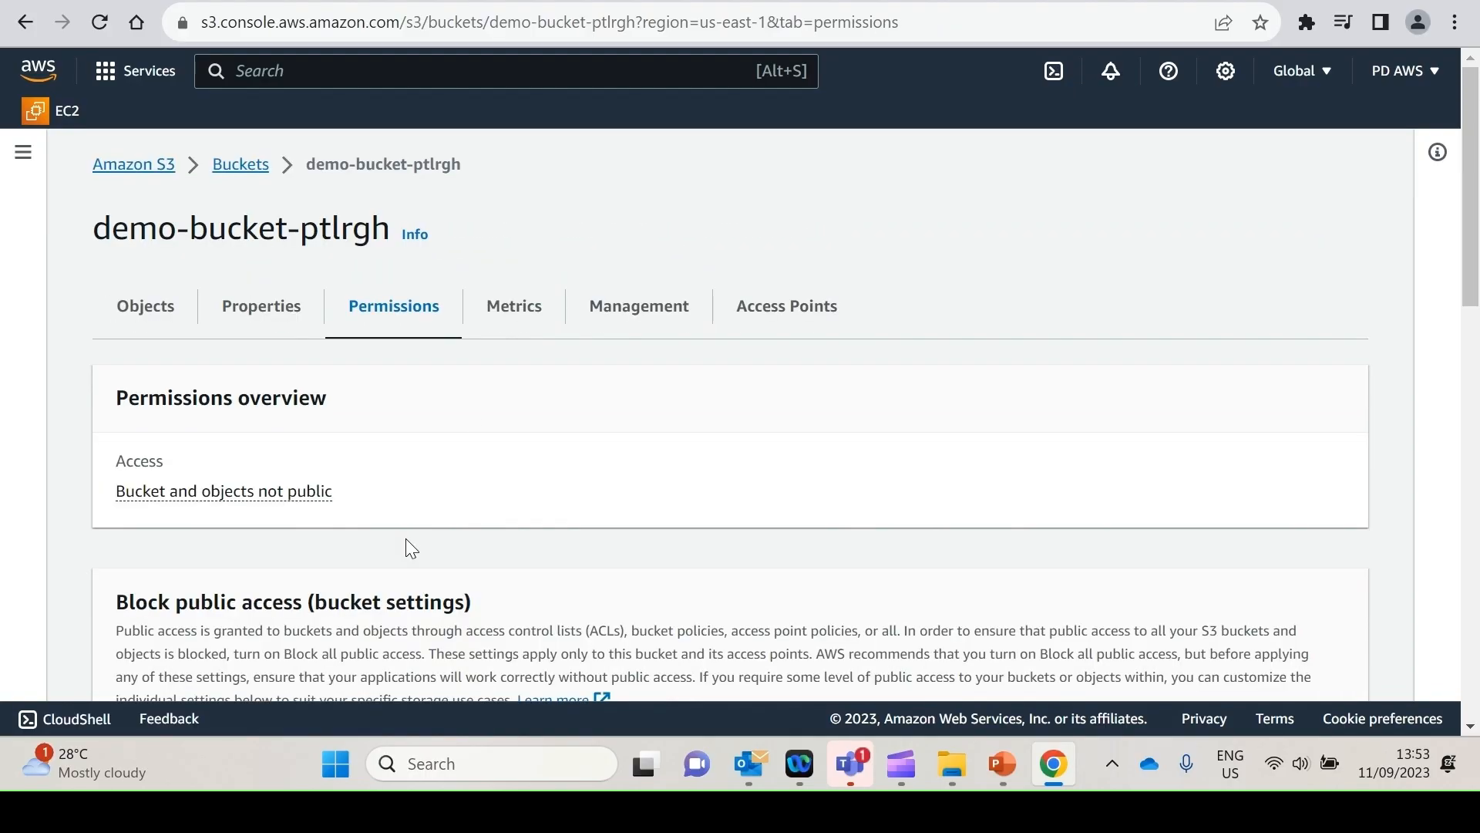
{"action": "scroll", "coordinate": [525, 562], "scroll_direction": "down", "scroll_amount": 3}
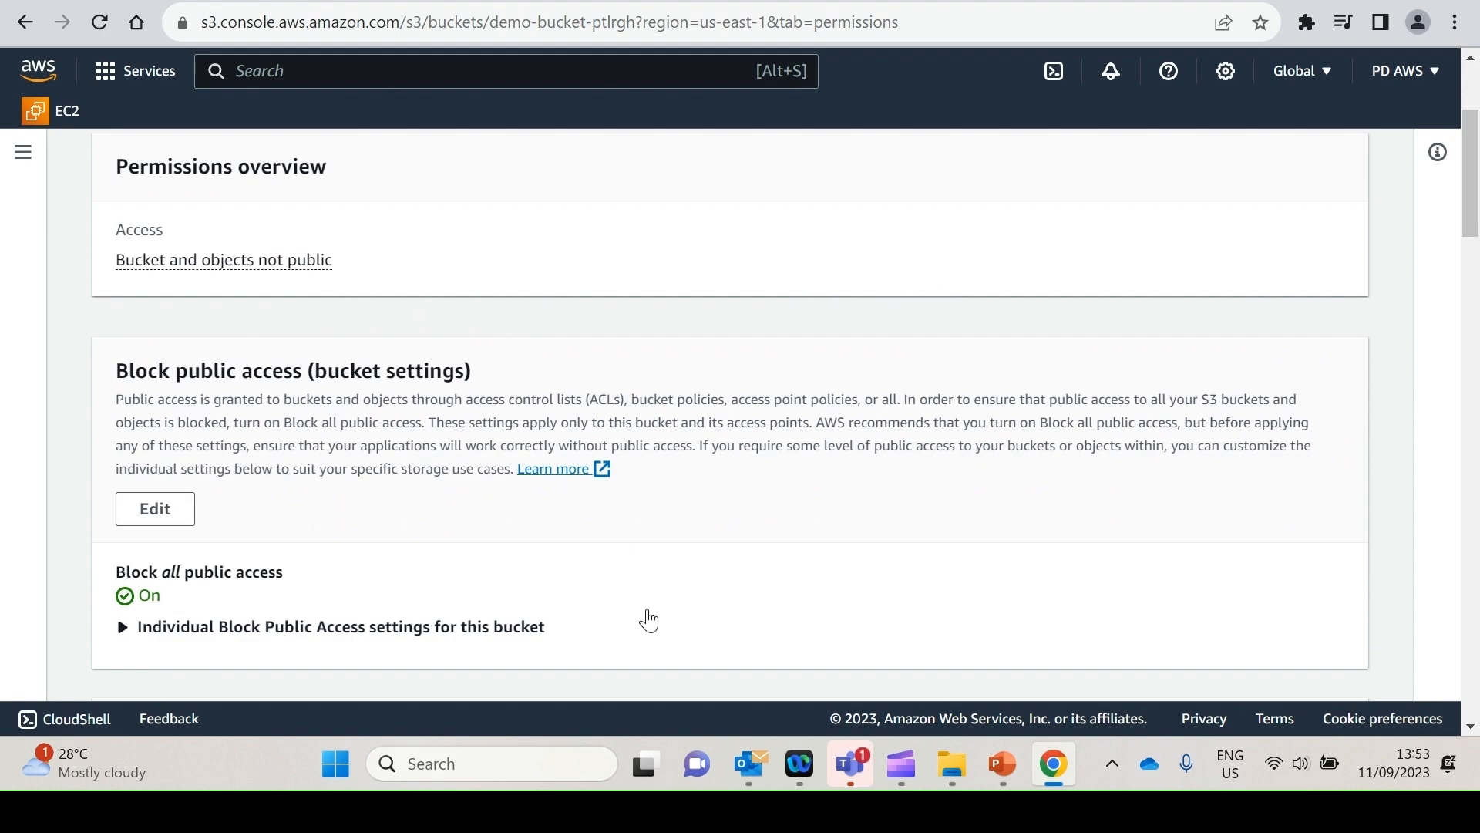
{"action": "scroll", "coordinate": [648, 620], "scroll_direction": "up", "scroll_amount": 3}
{"action": "left_click", "coordinate": [517, 312]}
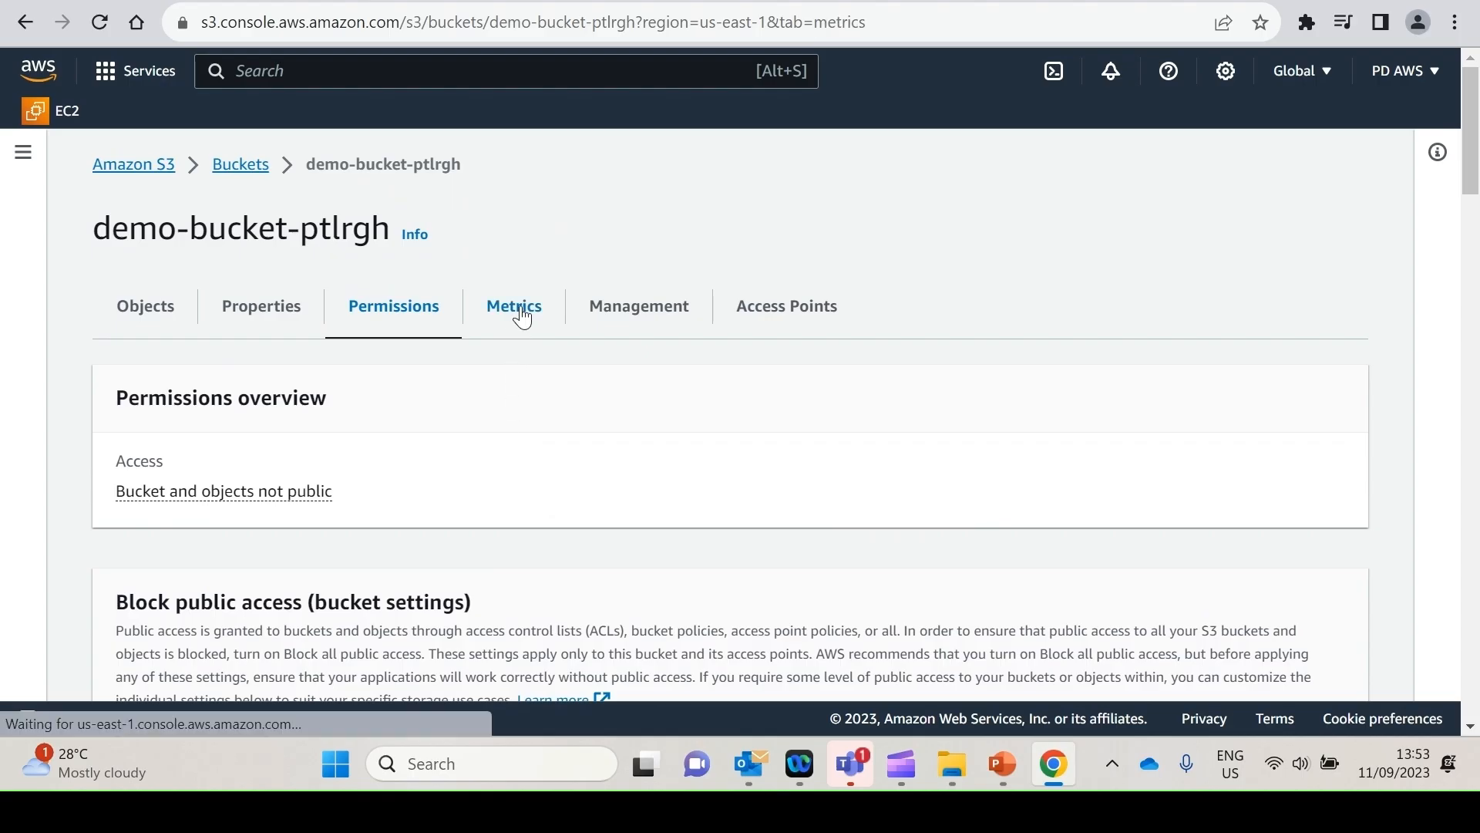
{"action": "scroll", "coordinate": [568, 617], "scroll_direction": "down", "scroll_amount": 3}
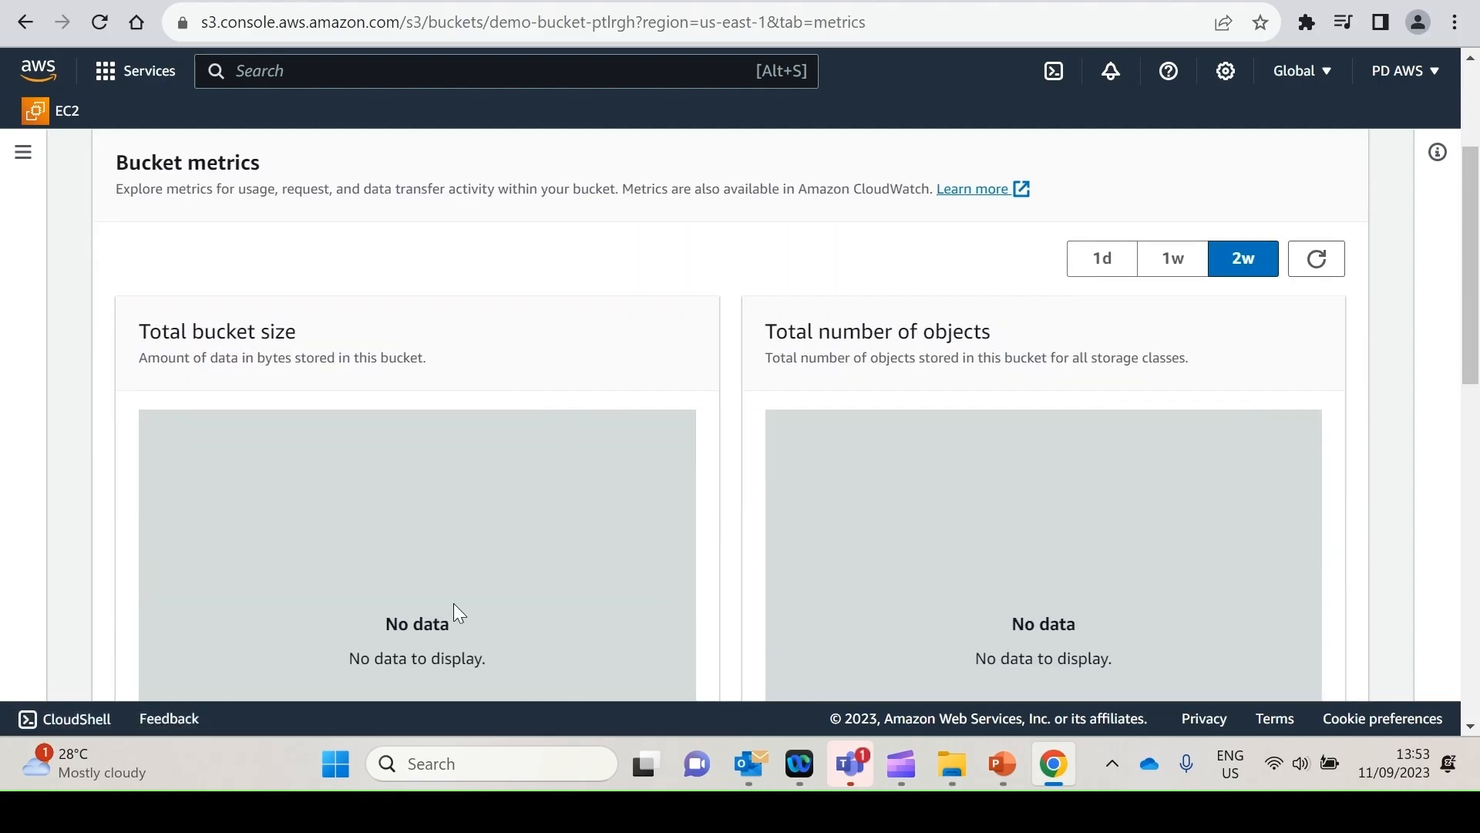
{"action": "scroll", "coordinate": [984, 561], "scroll_direction": "up", "scroll_amount": 3}
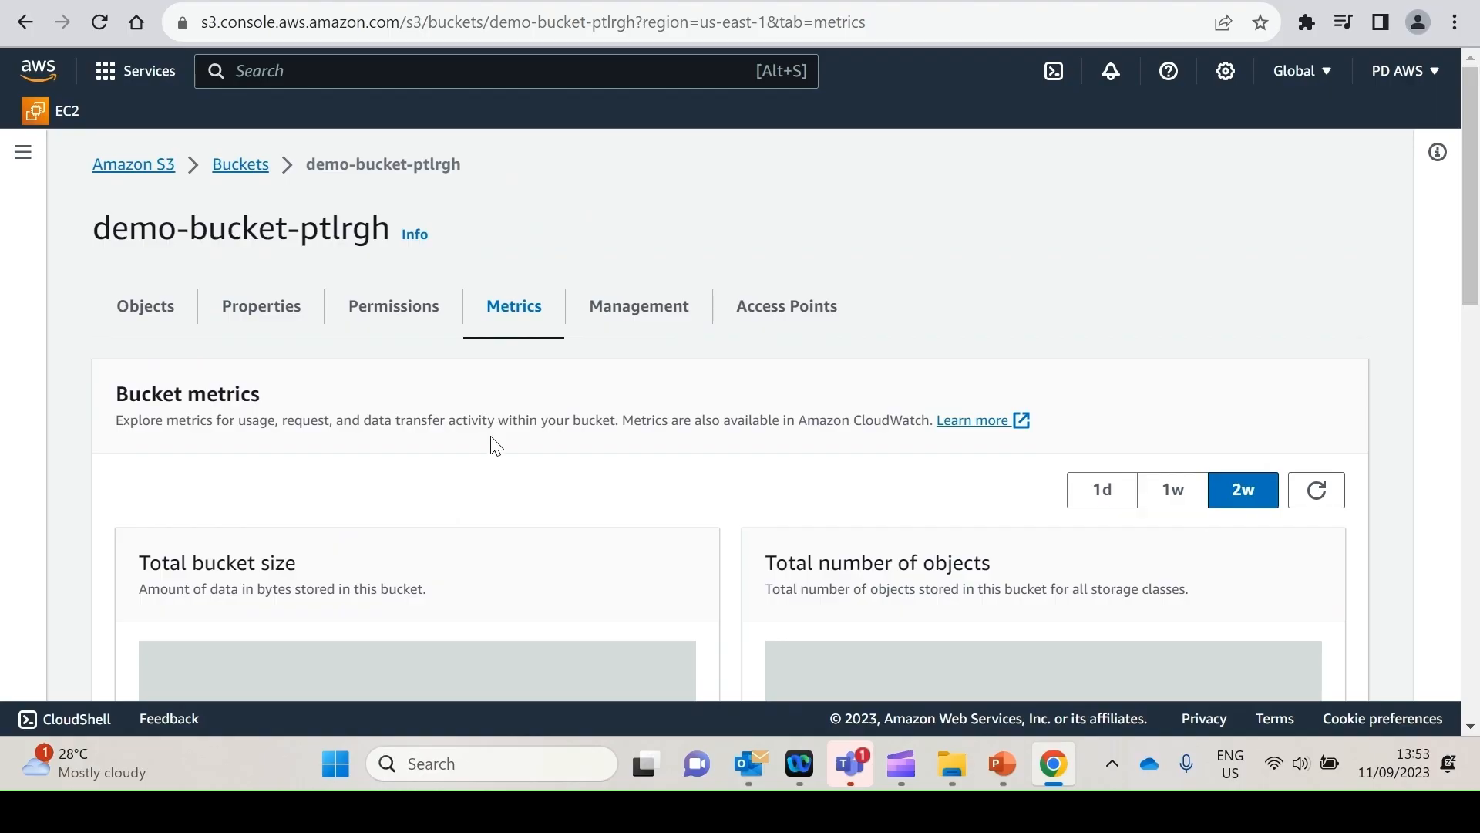
Start a new lifecycle rule for the bucket and name it my-demo-bucket-rule.
{"action": "left_click", "coordinate": [639, 308]}
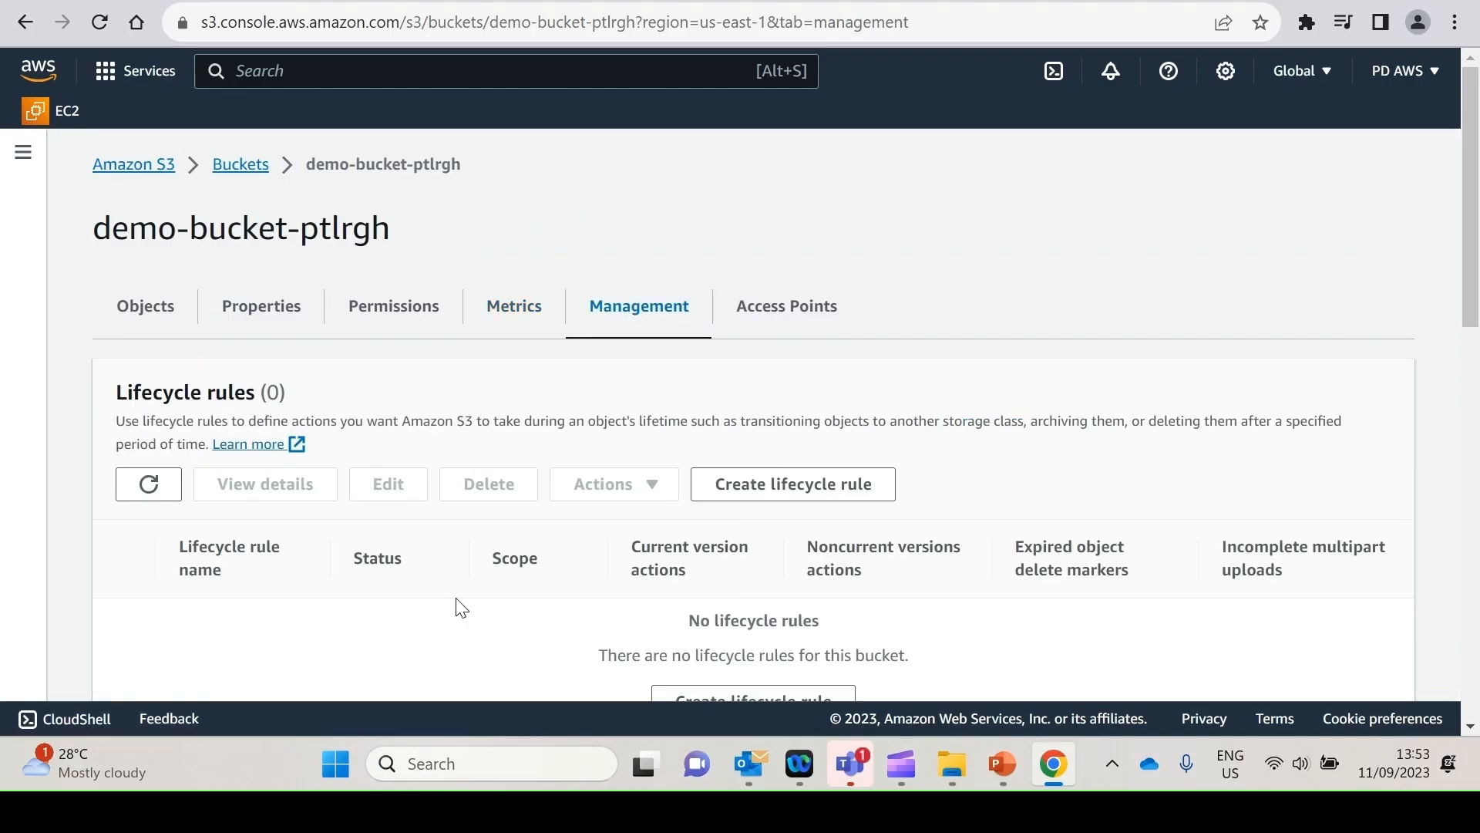
{"action": "scroll", "coordinate": [378, 616], "scroll_direction": "down", "scroll_amount": 2}
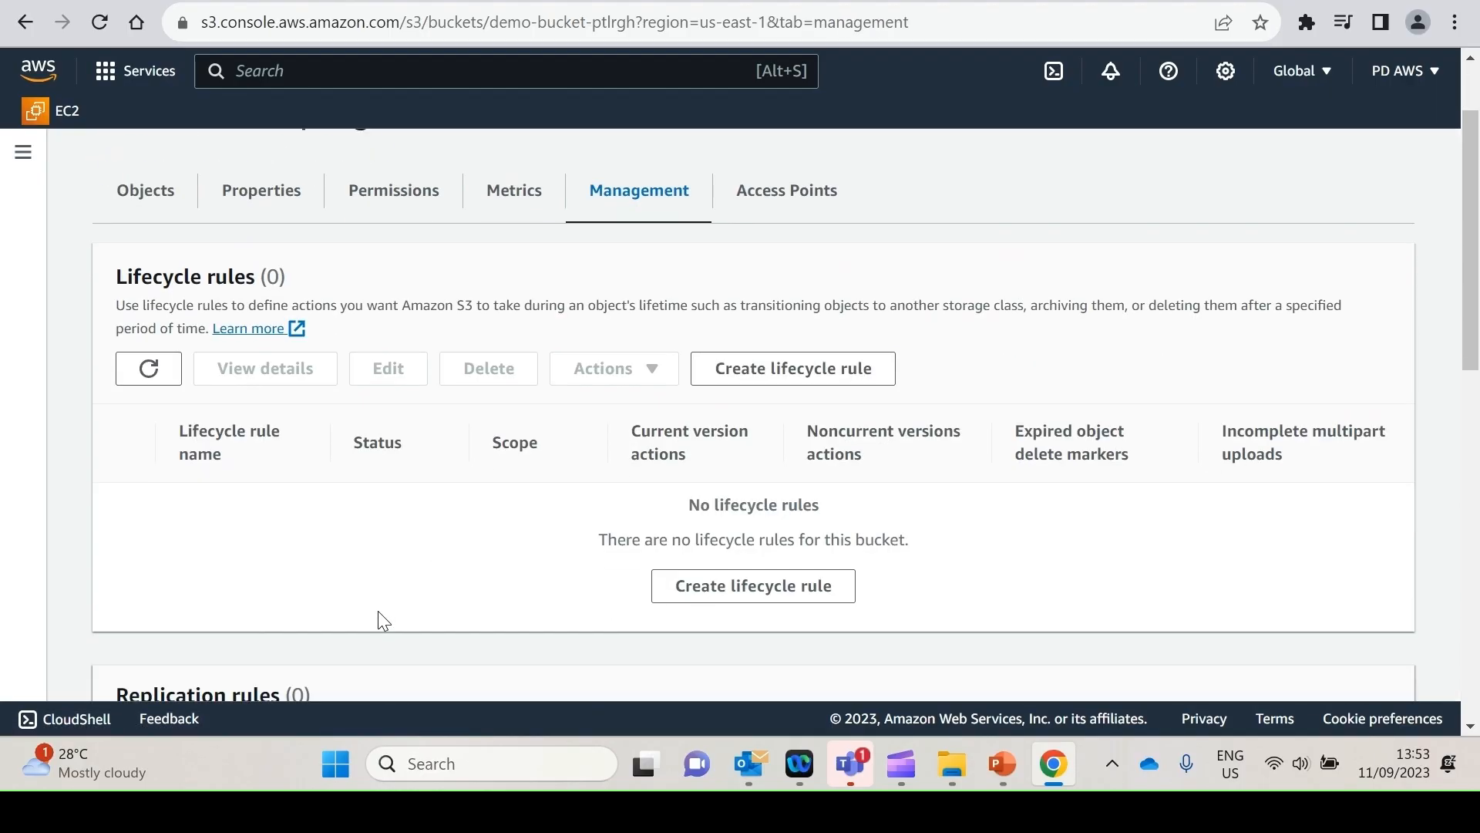
{"action": "left_click", "coordinate": [744, 590]}
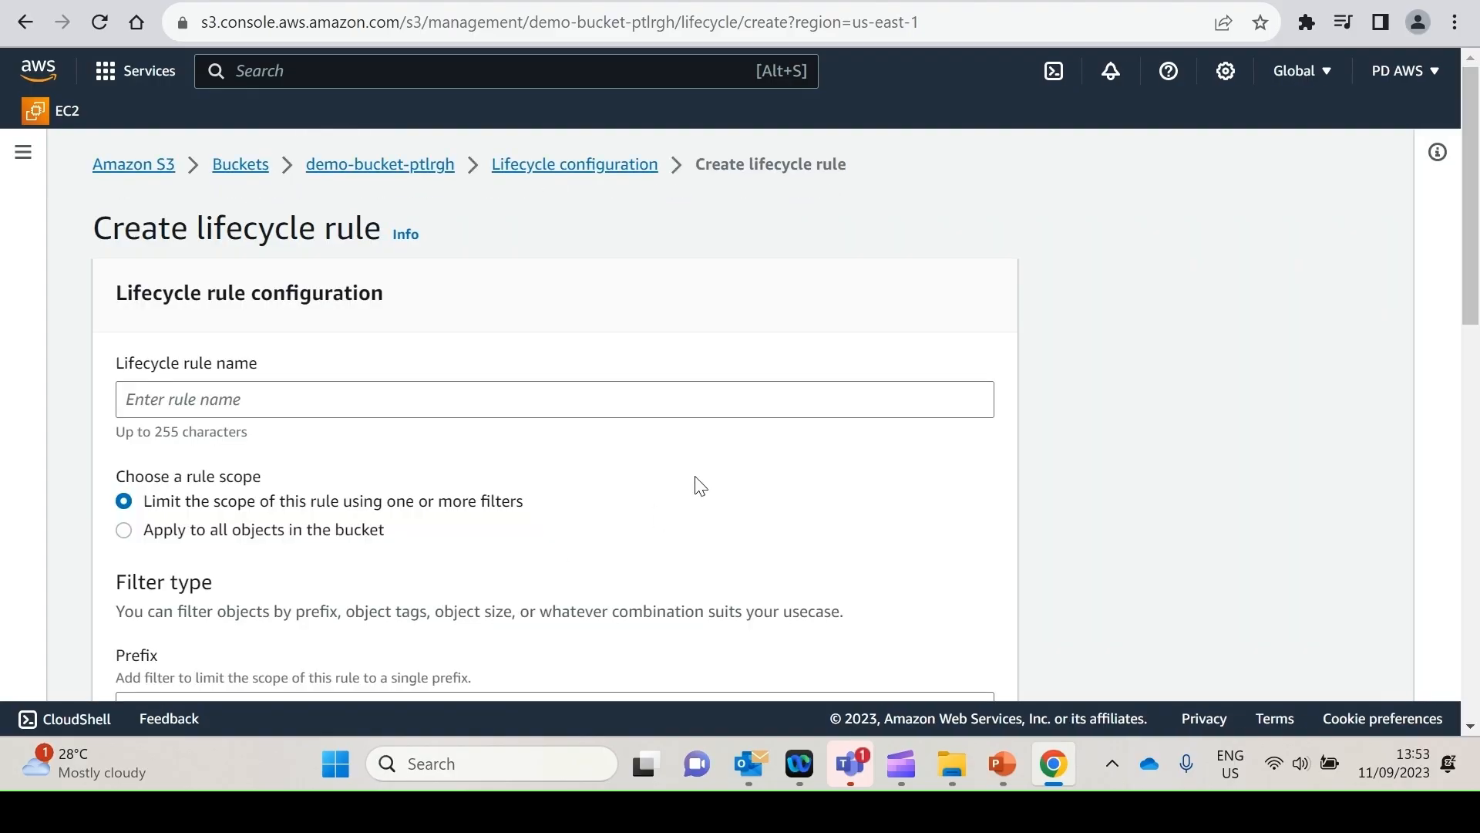
{"action": "left_click", "coordinate": [342, 393]}
{"action": "type", "text": "my-demo-bucket-rule"}
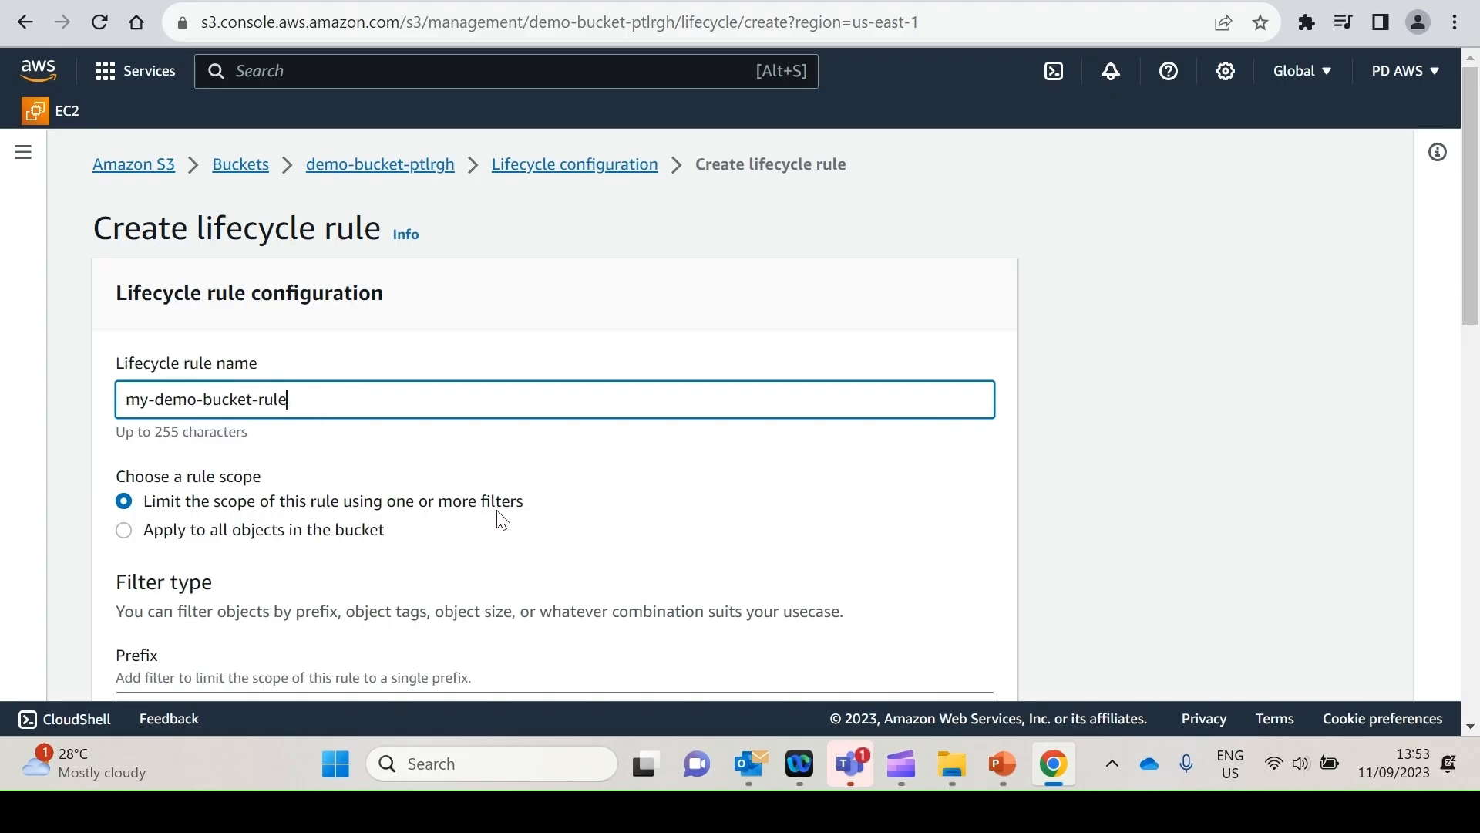
Apply the lifecycle rule to all objects in the bucket and acknowledge that scope.
{"action": "scroll", "coordinate": [555, 519], "scroll_direction": "down", "scroll_amount": 1}
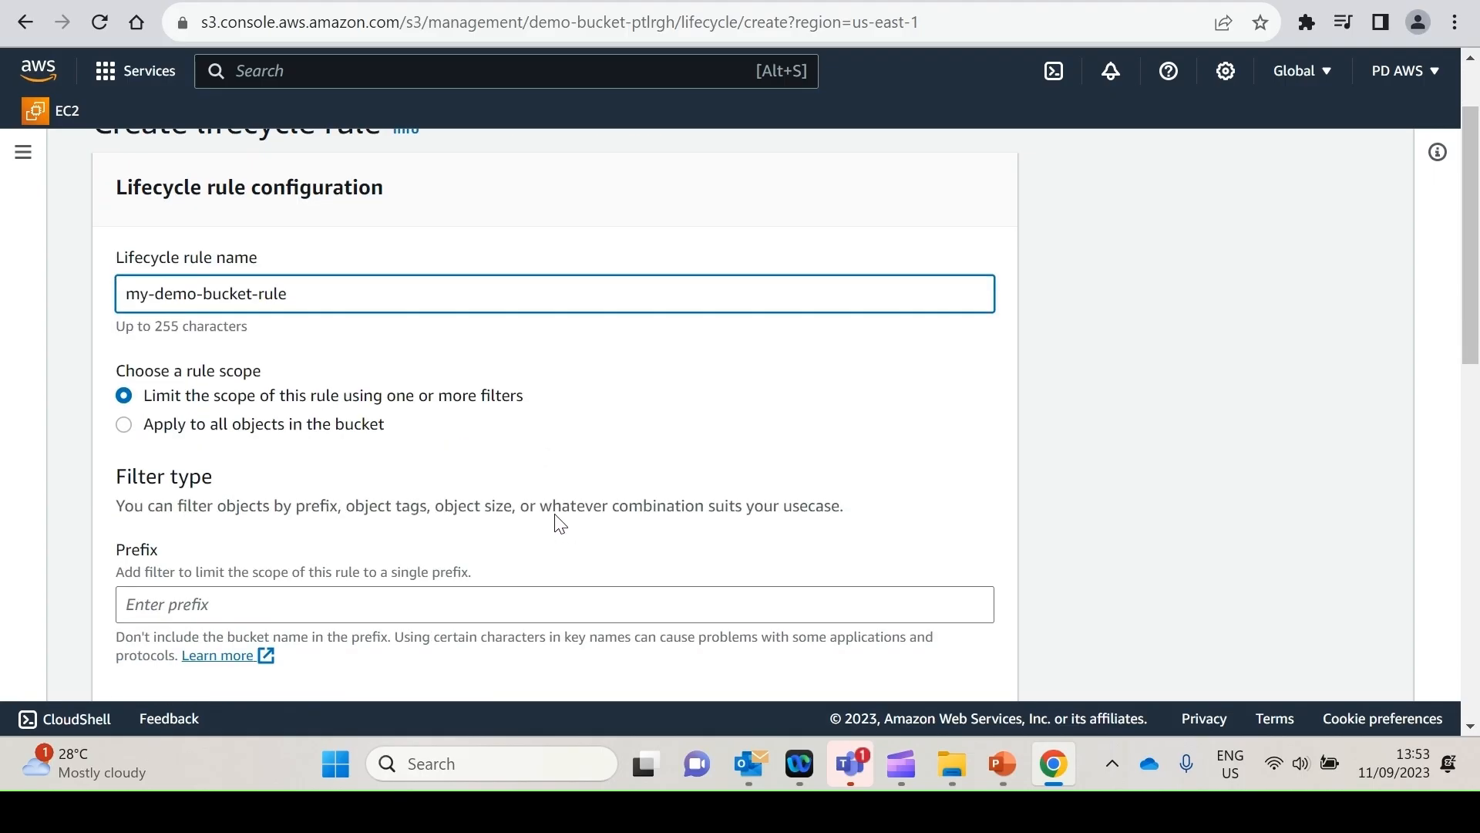
{"action": "left_click", "coordinate": [139, 418]}
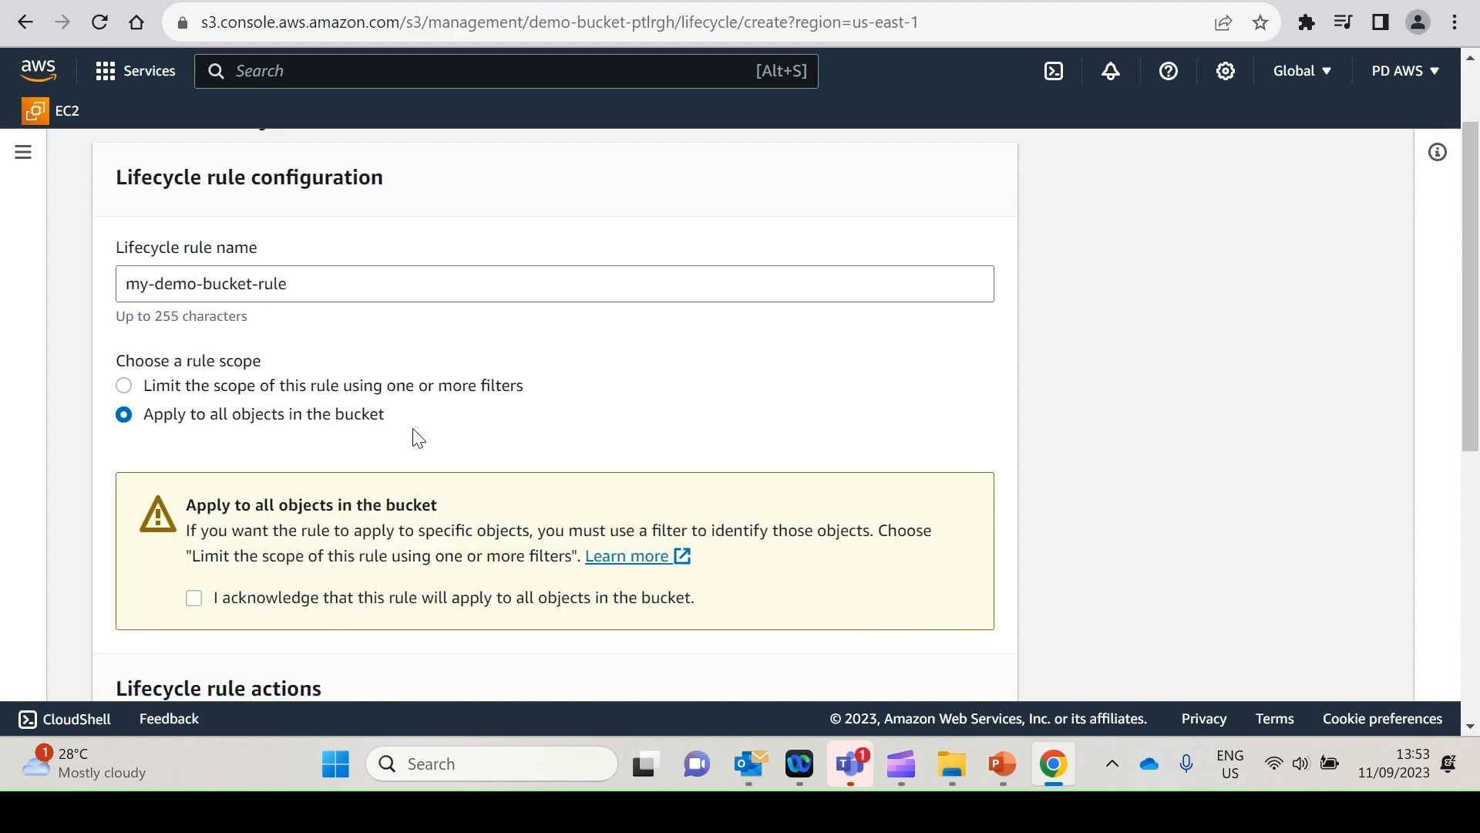
{"action": "left_click", "coordinate": [195, 604]}
{"action": "scroll", "coordinate": [753, 624], "scroll_direction": "down", "scroll_amount": 1}
{"action": "scroll", "coordinate": [753, 625], "scroll_direction": "down", "scroll_amount": 3}
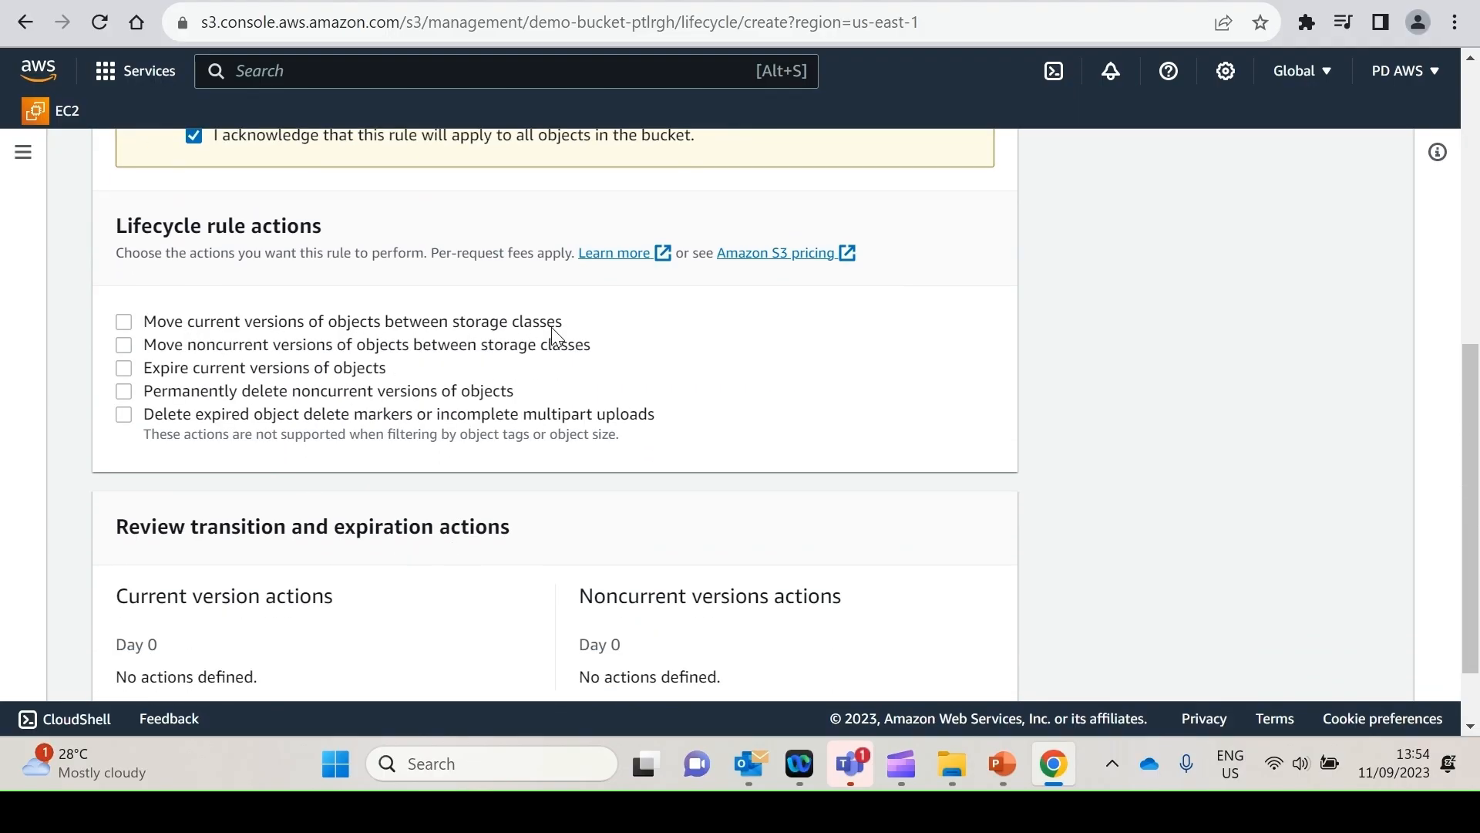
Have the rule move current object versions between storage classes, transitioning to Standard-IA 30 days after object creation.
{"action": "left_click", "coordinate": [124, 322]}
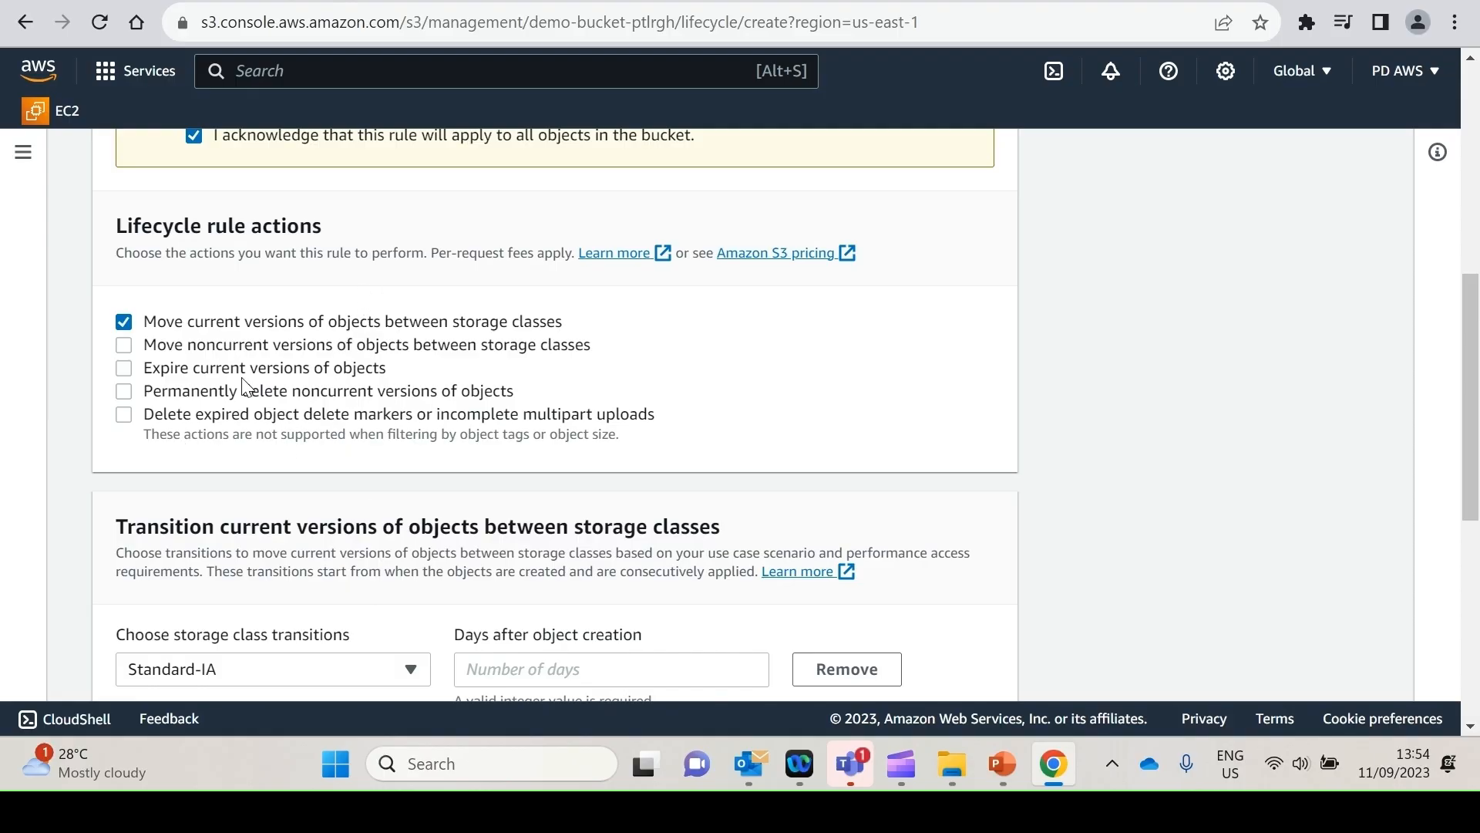
{"action": "scroll", "coordinate": [414, 522], "scroll_direction": "down", "scroll_amount": 3}
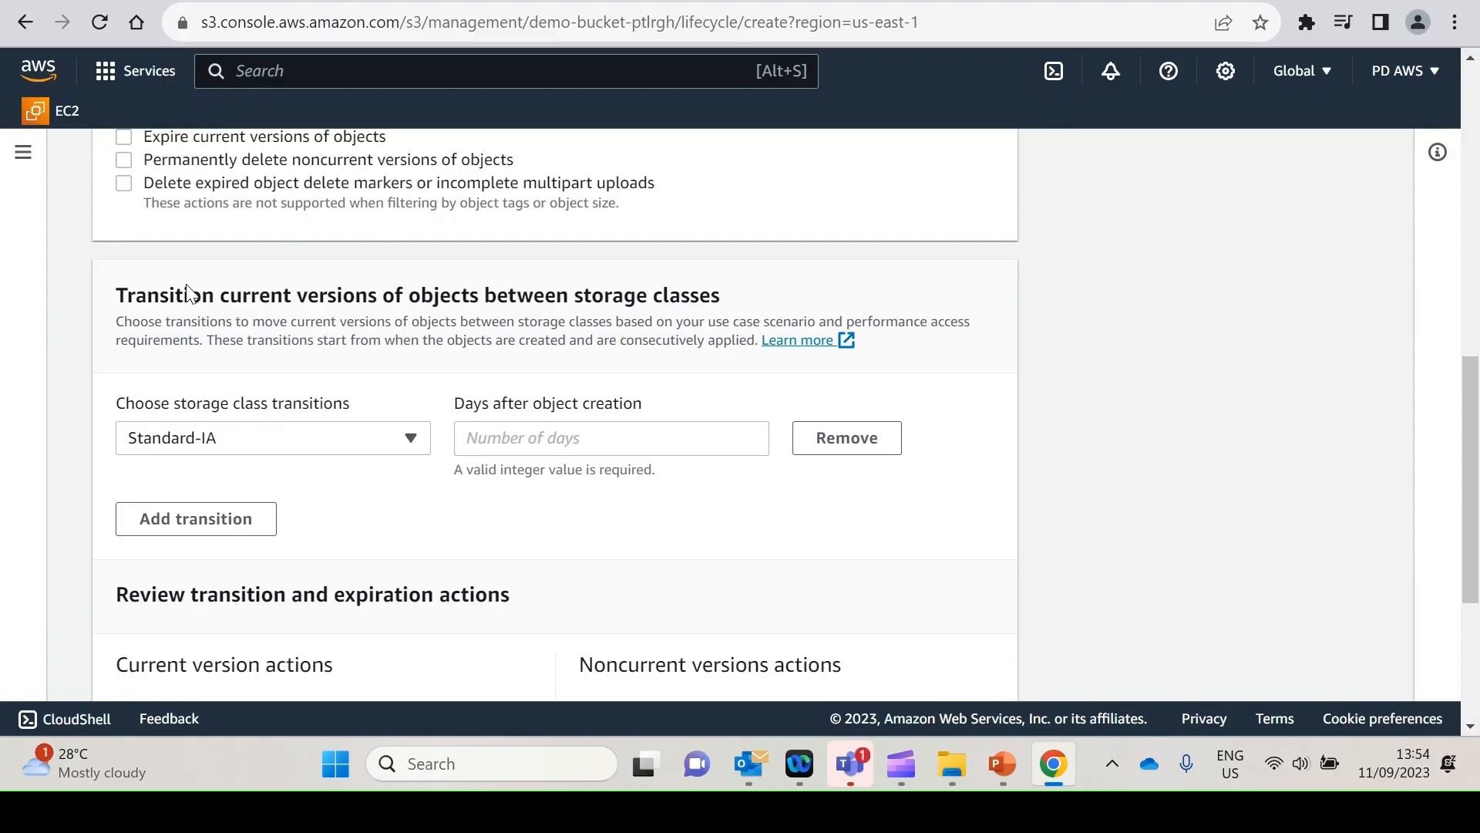
{"action": "left_click", "coordinate": [534, 434]}
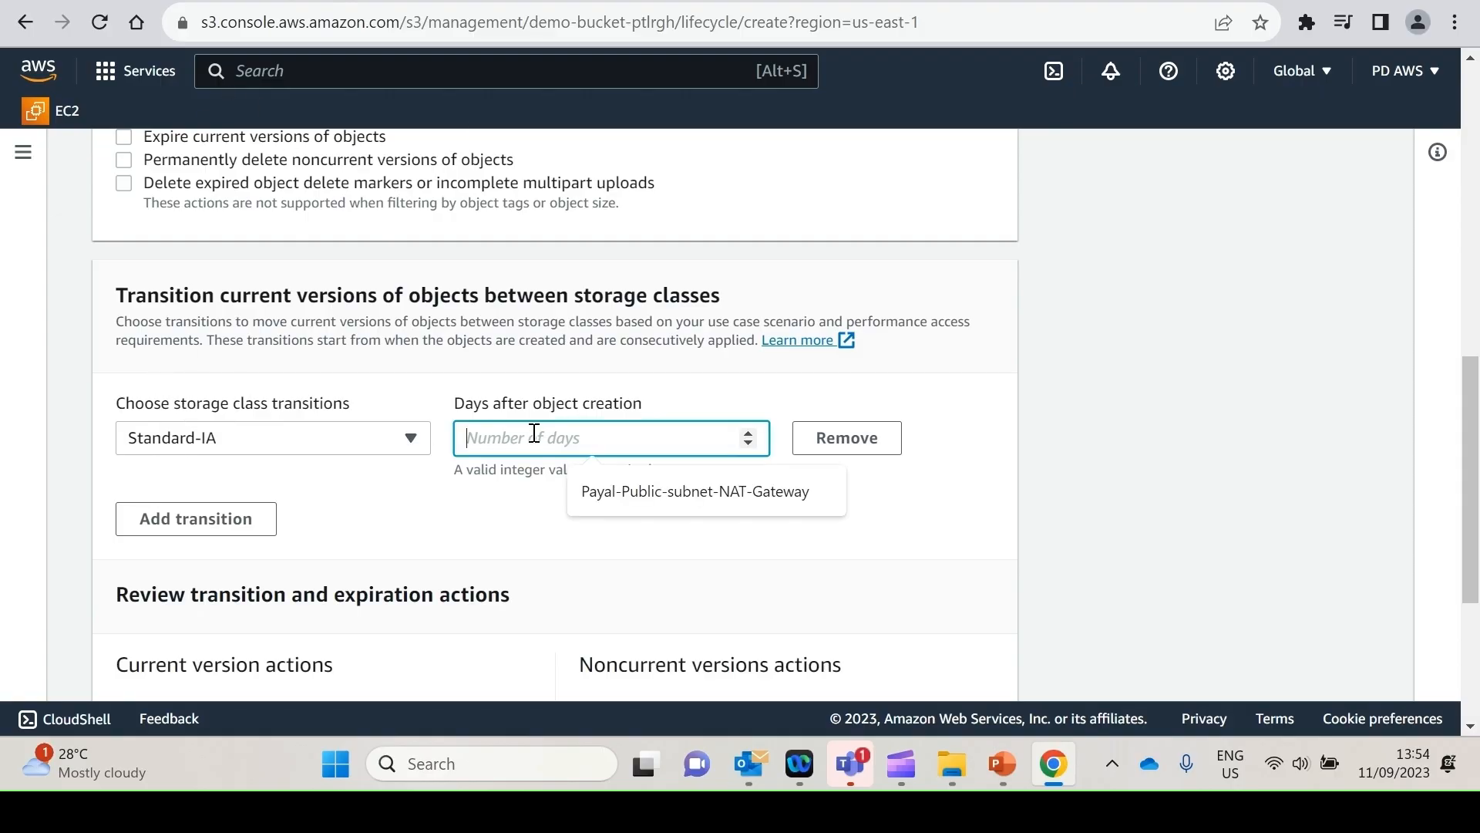
{"action": "type", "text": "30"}
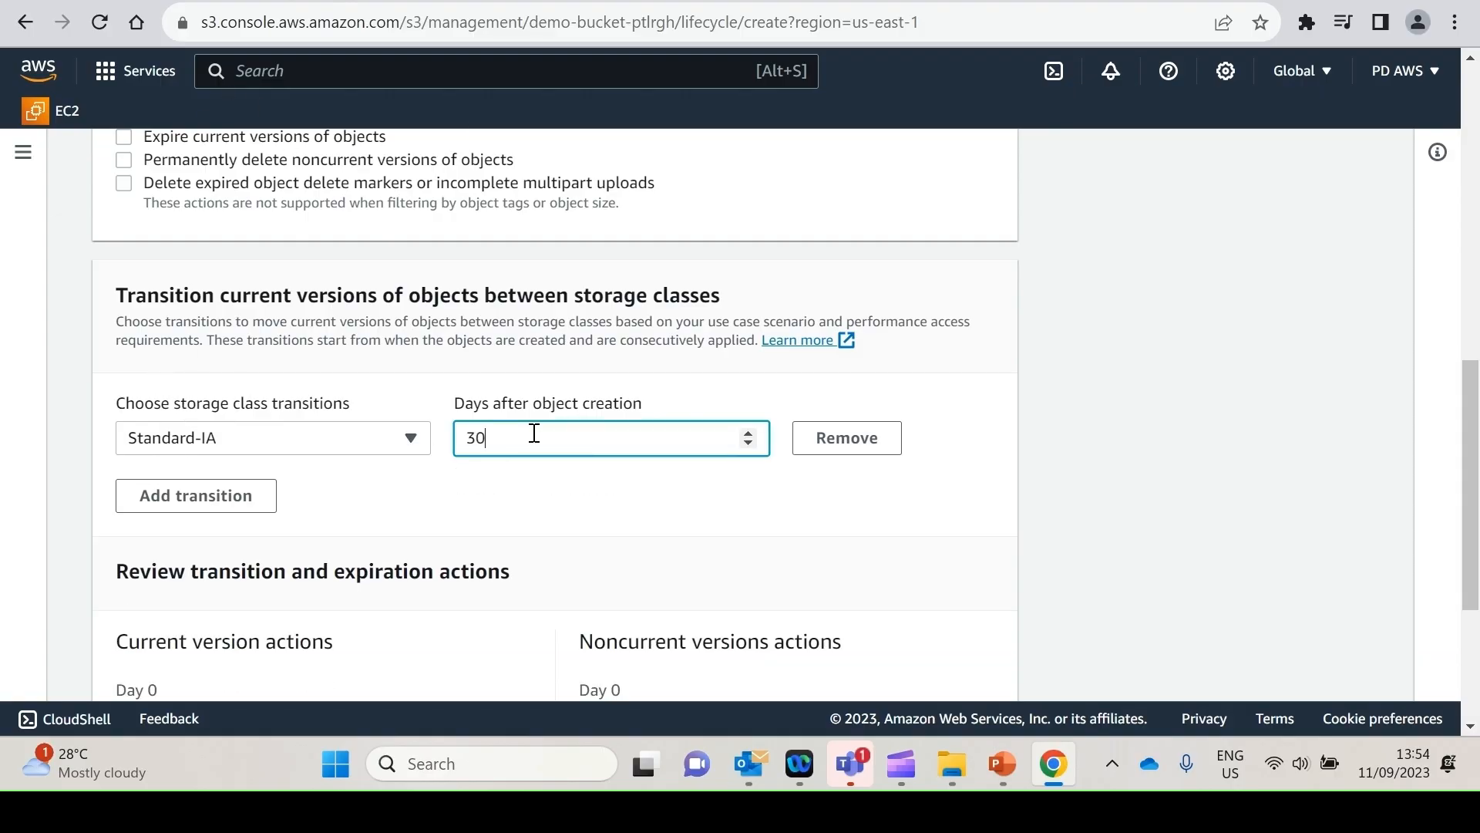
{"action": "left_click", "coordinate": [542, 478]}
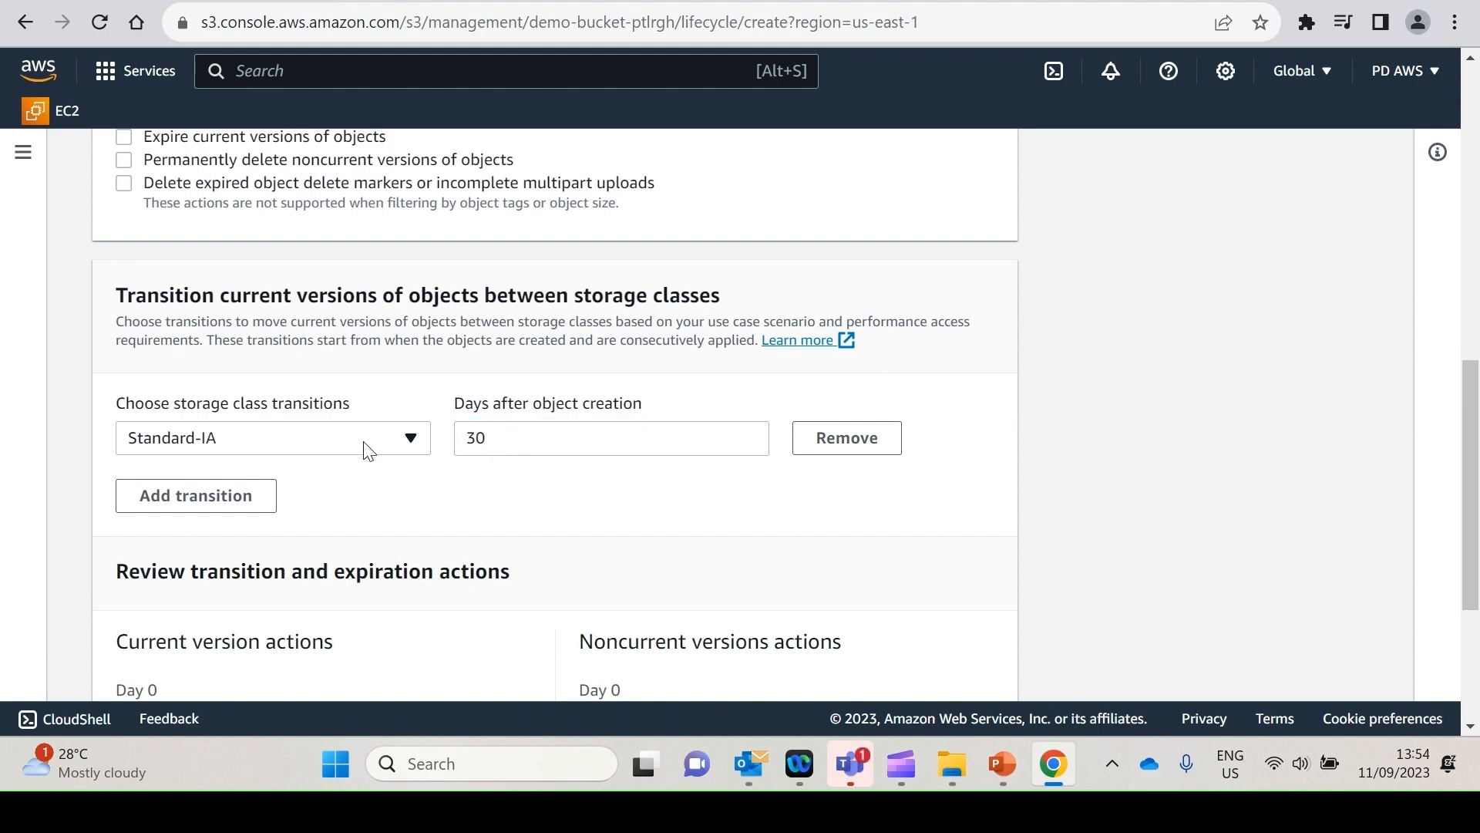
Review the rule's current version actions, create the lifecycle rule and check its entry in the lifecycle configuration.
{"action": "scroll", "coordinate": [751, 482], "scroll_direction": "down", "scroll_amount": 4}
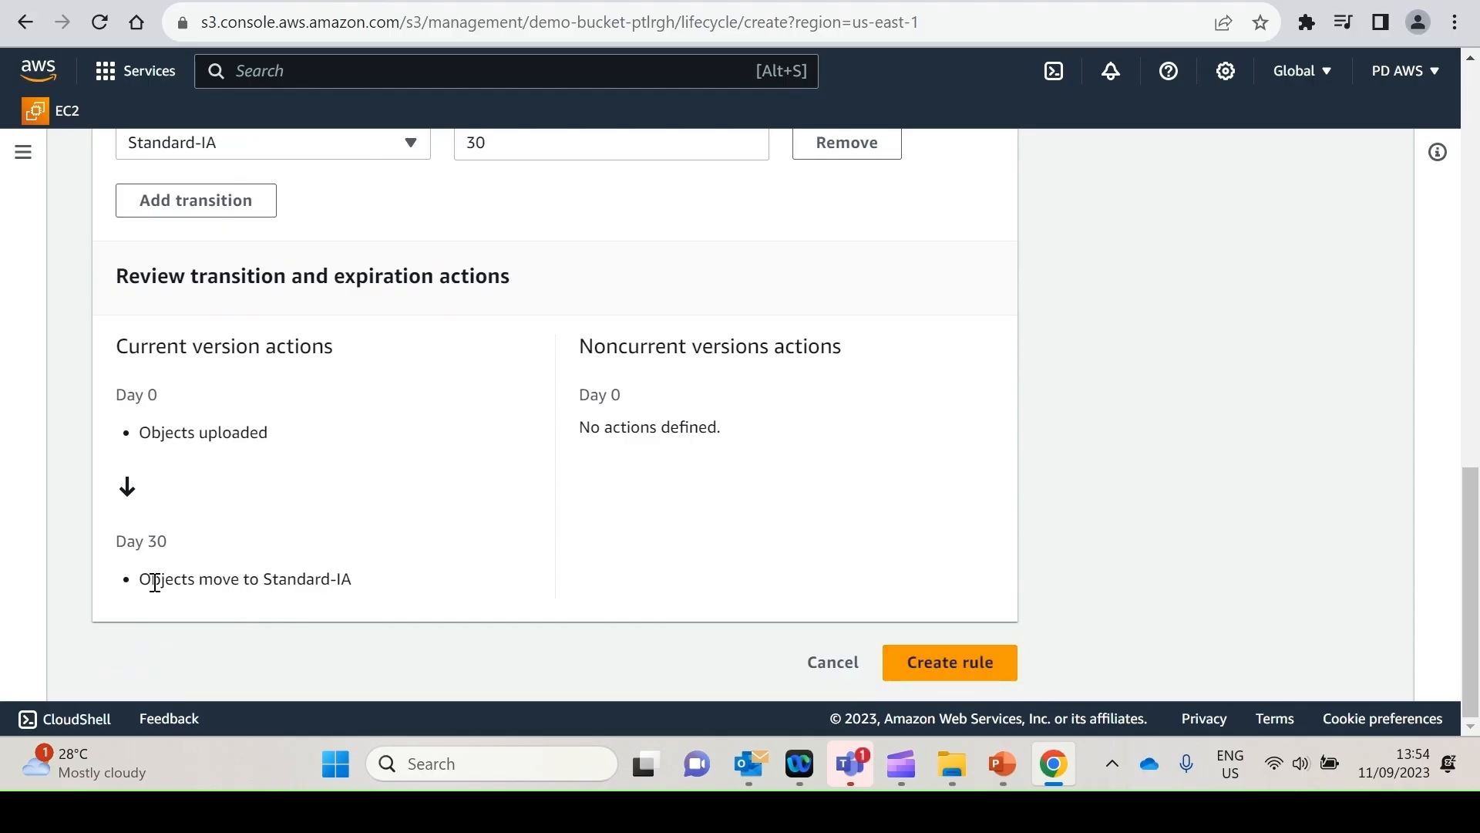
{"action": "left_click_drag", "start_coordinate": [141, 579], "coordinate": [360, 583]}
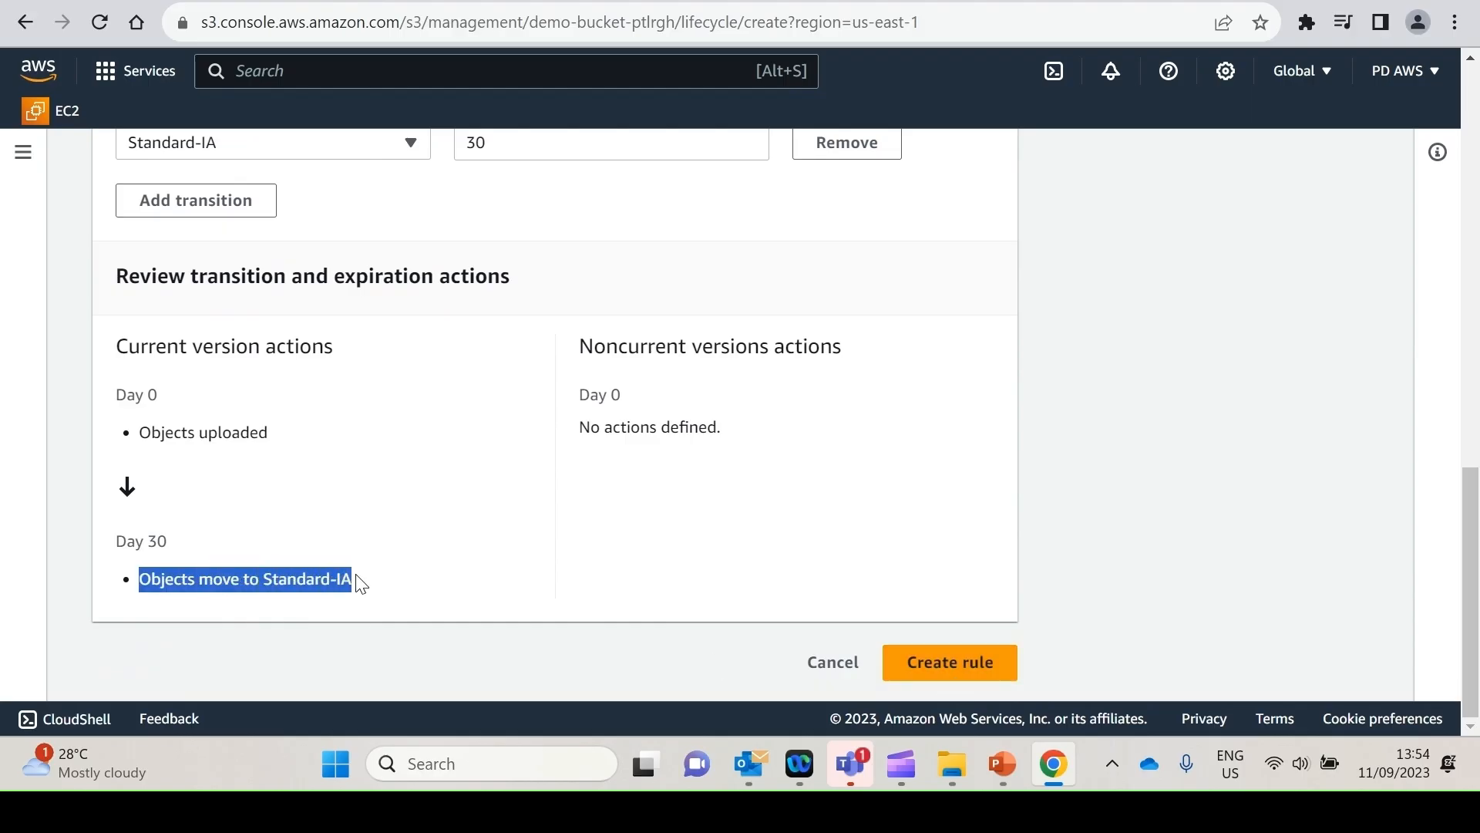
{"action": "left_click_drag", "start_coordinate": [178, 562], "coordinate": [105, 546]}
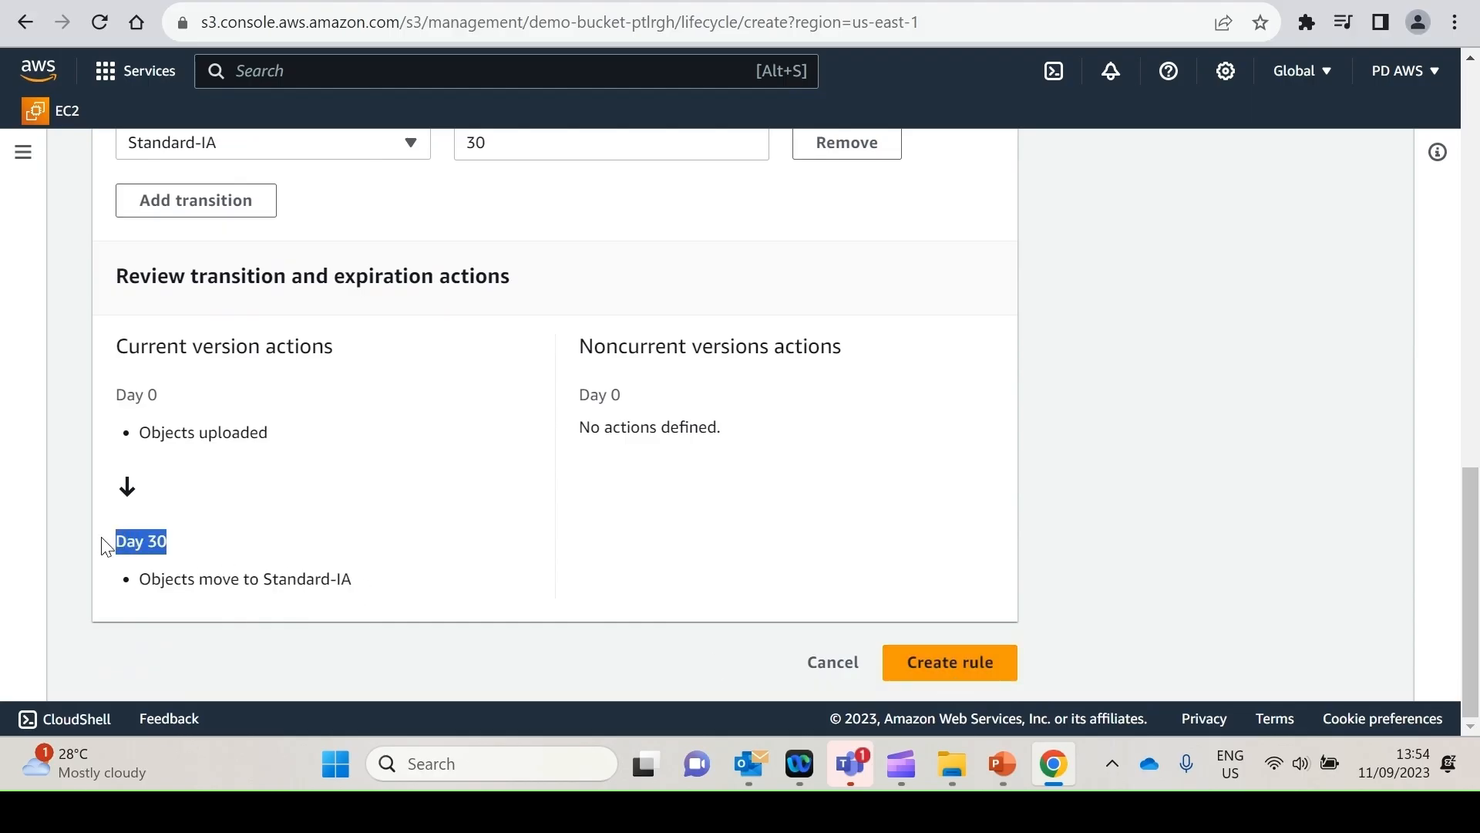
{"action": "left_click", "coordinate": [439, 552]}
{"action": "left_click_drag", "start_coordinate": [105, 361], "coordinate": [403, 374]}
{"action": "left_click", "coordinate": [391, 470]}
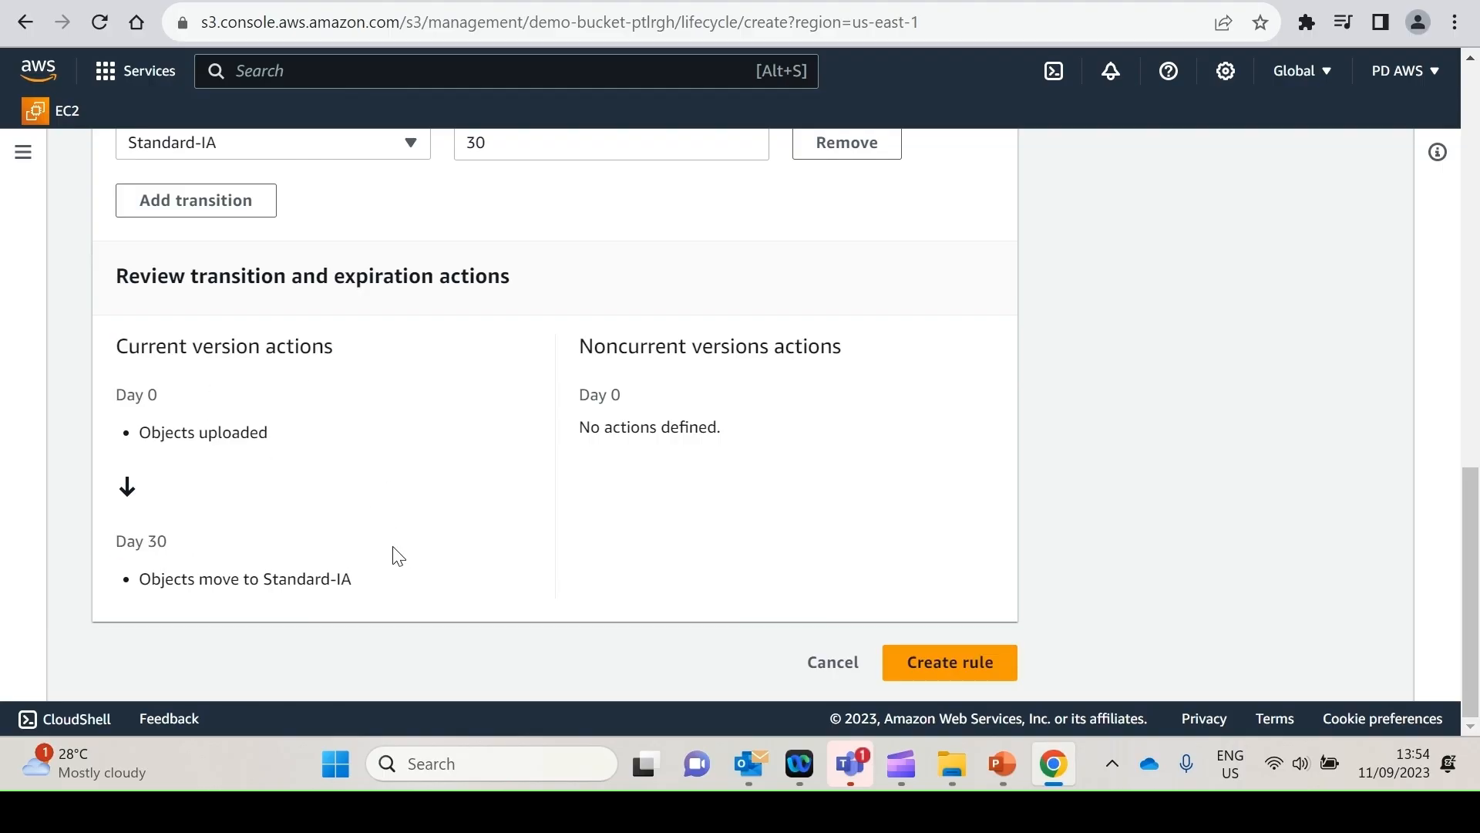
{"action": "left_click", "coordinate": [925, 665]}
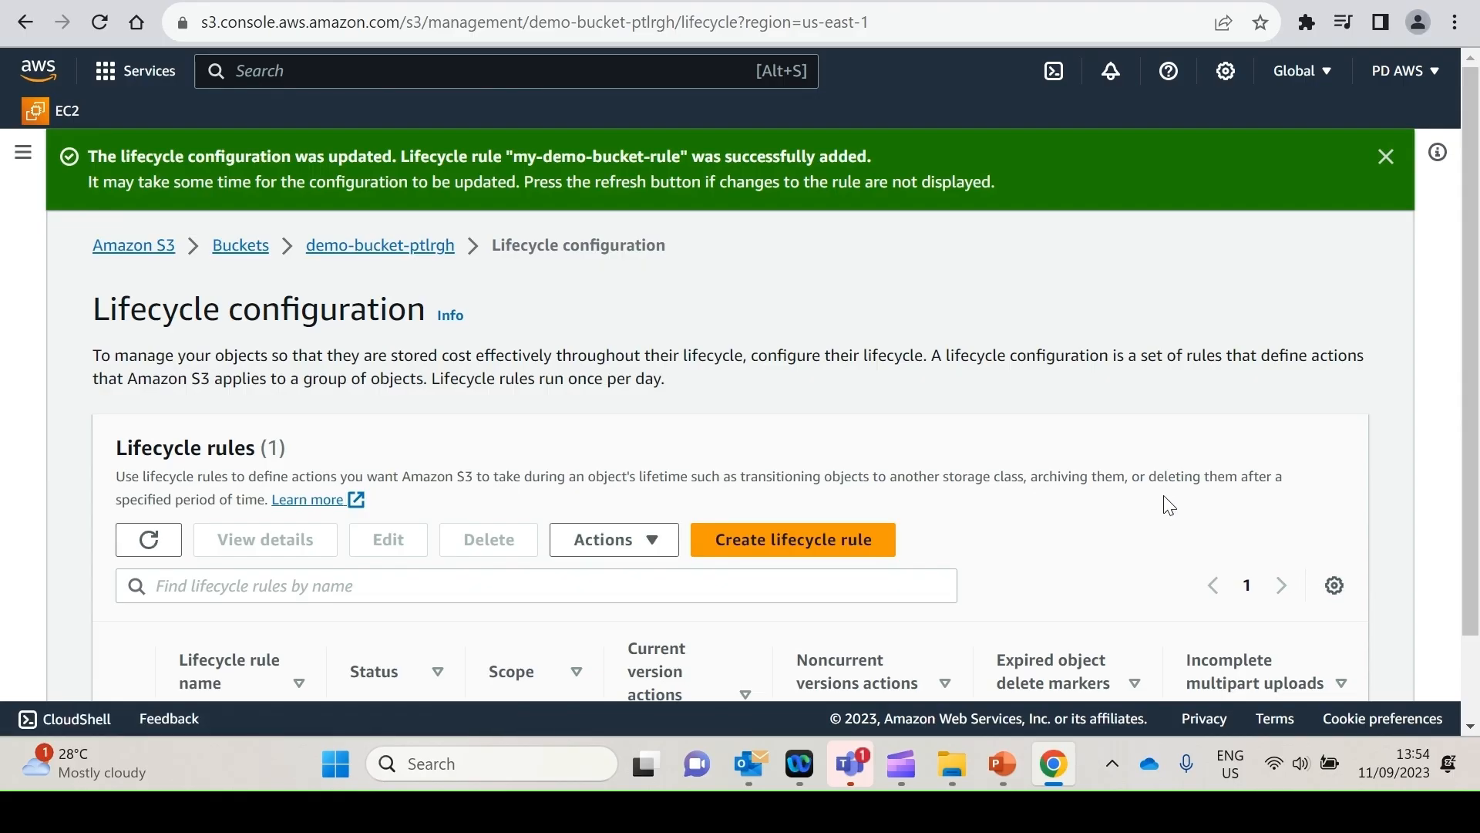
{"action": "scroll", "coordinate": [1013, 397], "scroll_direction": "down", "scroll_amount": 1}
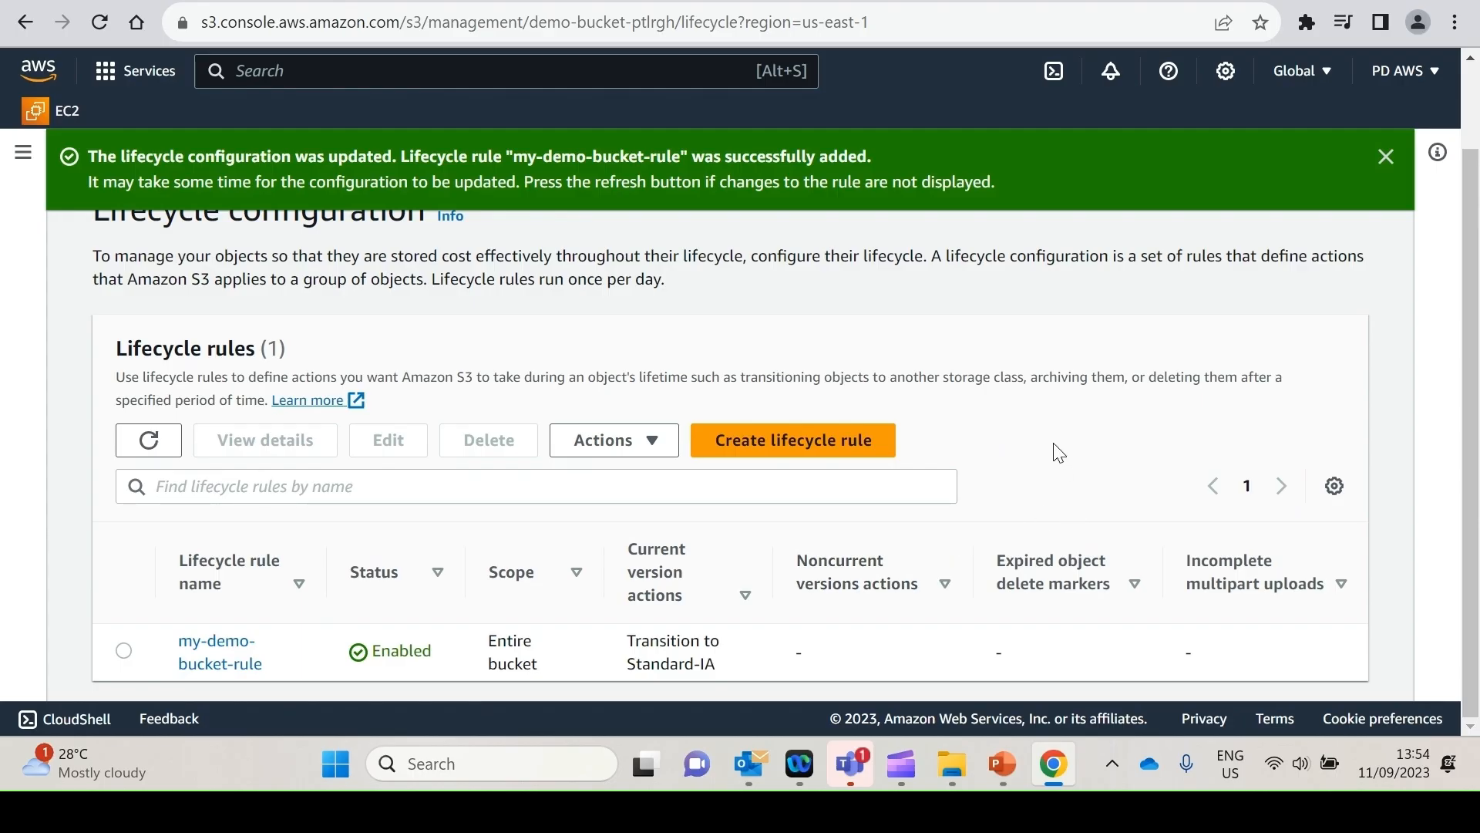
{"action": "scroll", "coordinate": [1059, 453], "scroll_direction": "up", "scroll_amount": 1}
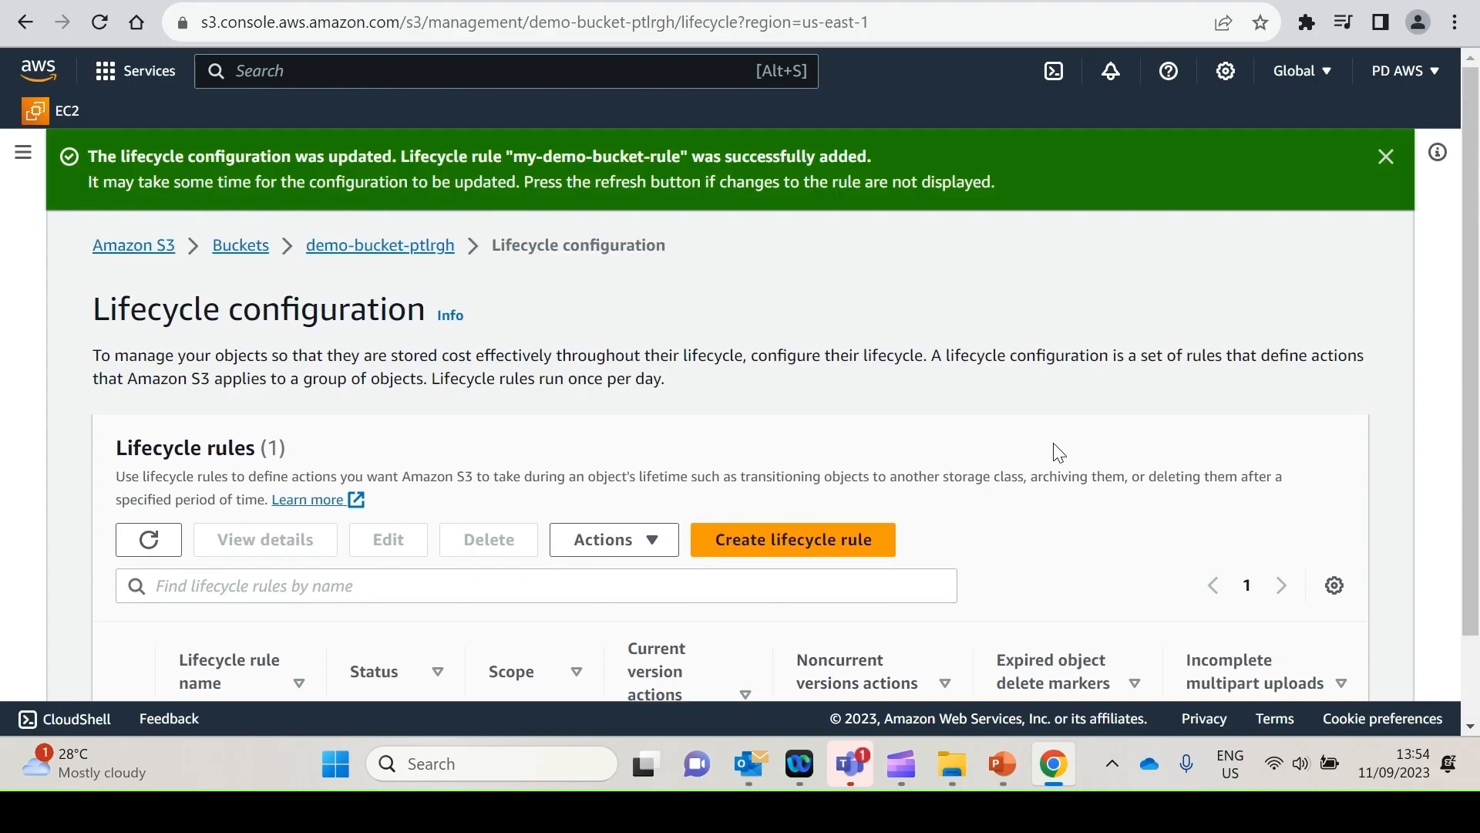
Reopen demo-bucket-ptlrgh from the bucket list, look over its access points and return to its objects.
{"action": "left_click", "coordinate": [241, 248]}
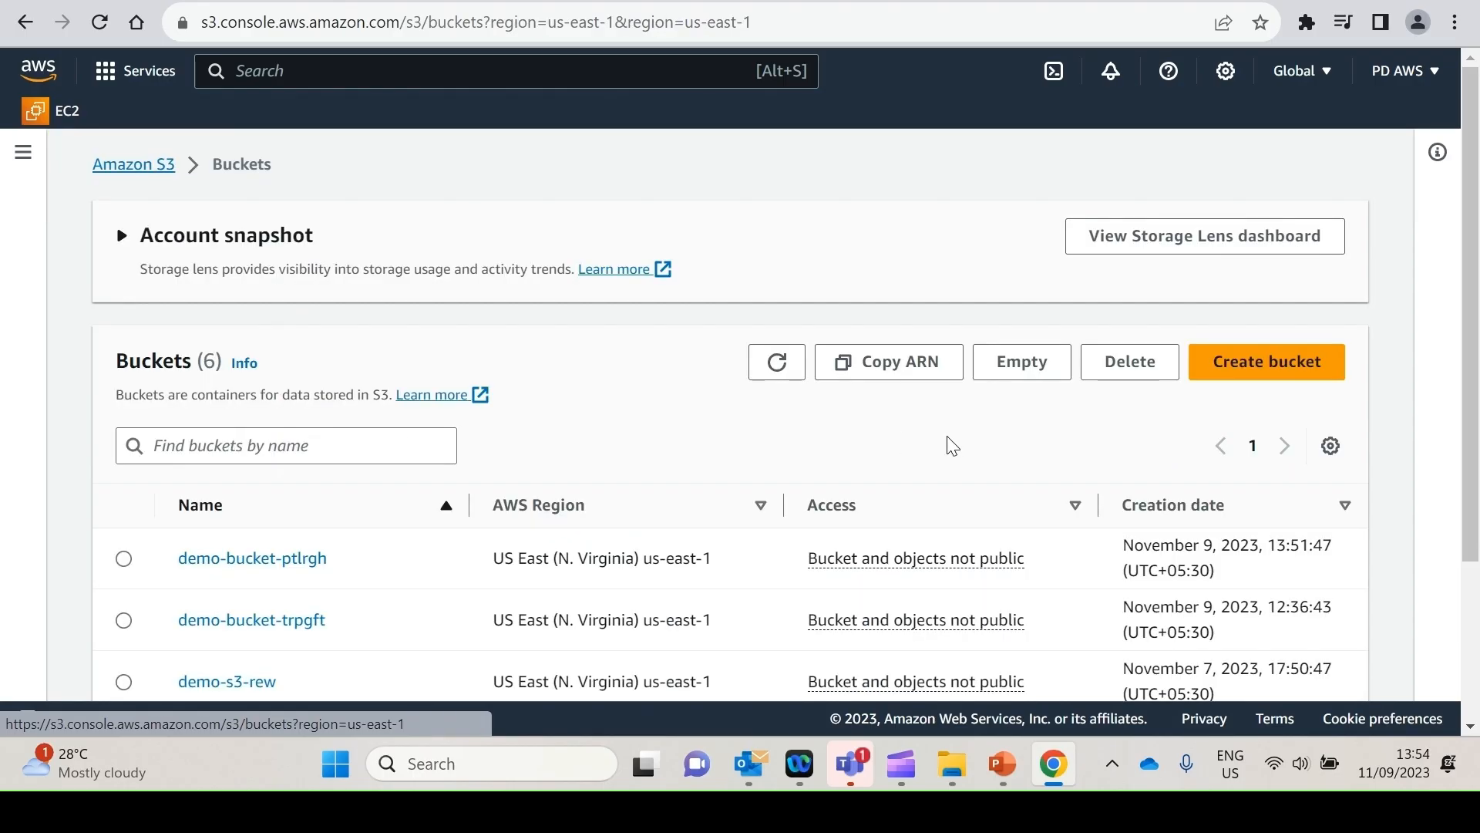
{"action": "left_click", "coordinate": [262, 569]}
{"action": "left_click", "coordinate": [774, 324]}
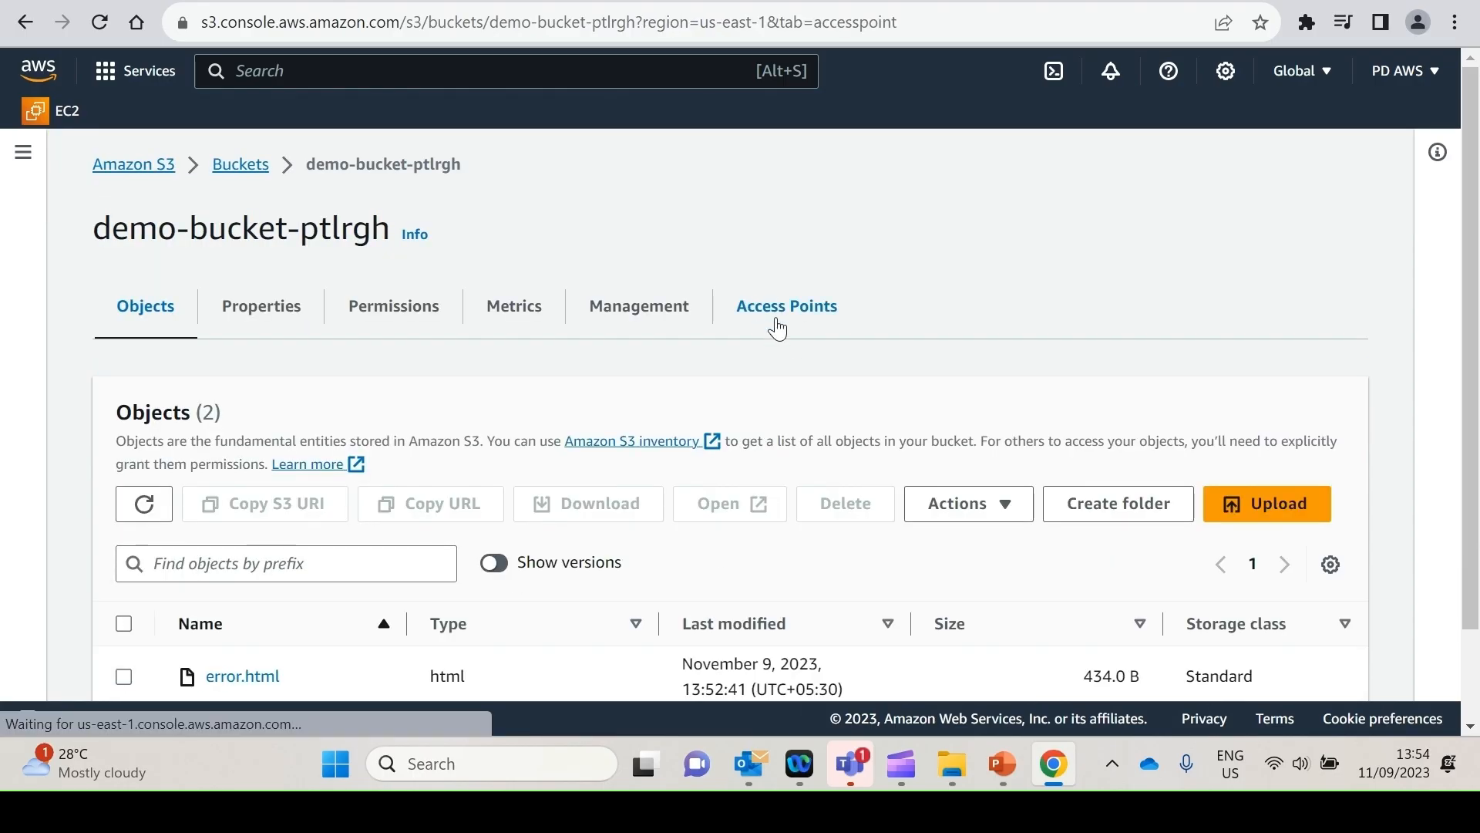
{"action": "scroll", "coordinate": [763, 548], "scroll_direction": "down", "scroll_amount": 3}
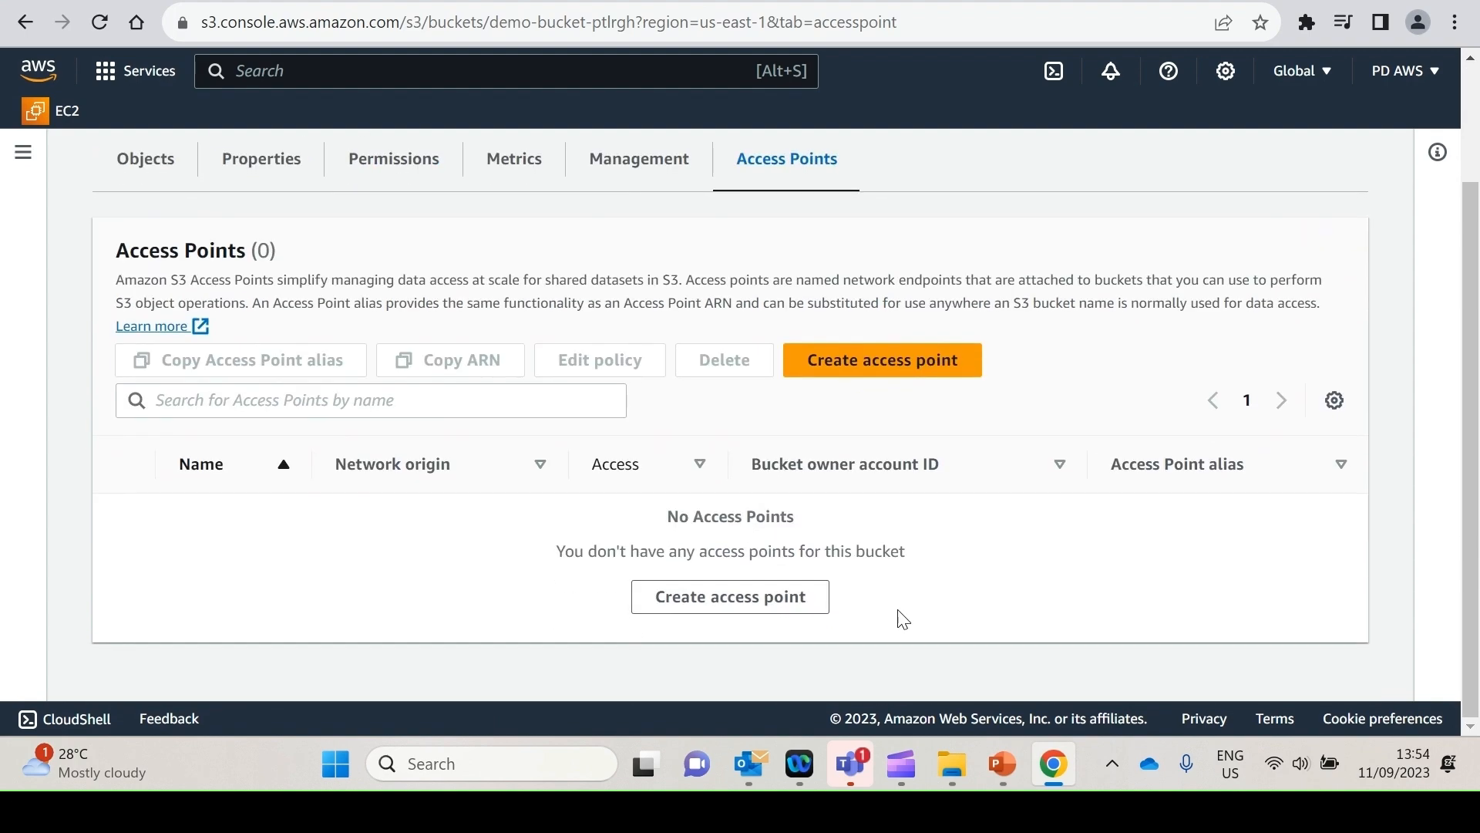
{"action": "scroll", "coordinate": [1053, 604], "scroll_direction": "up", "scroll_amount": 3}
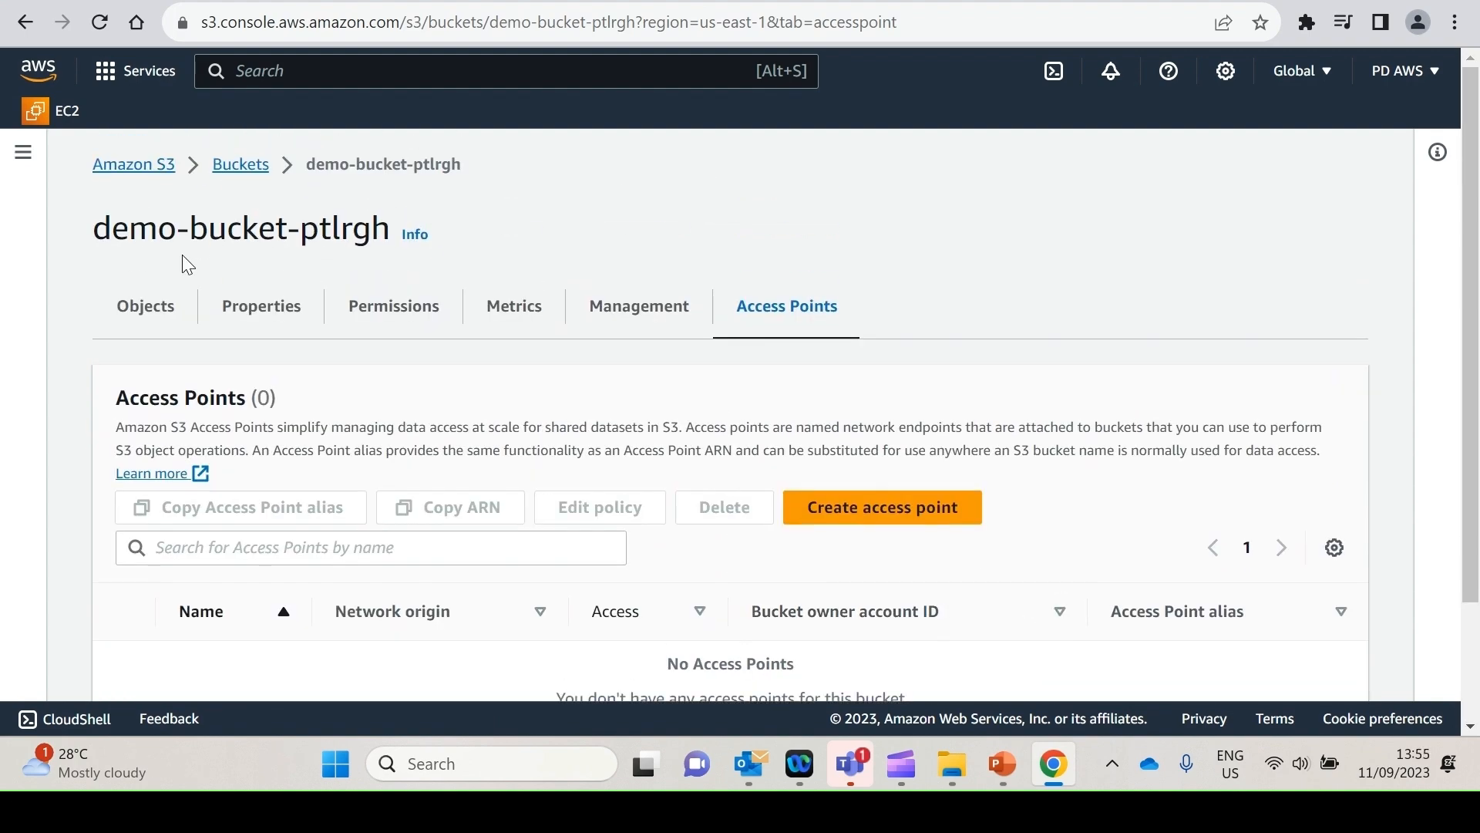
{"action": "left_click", "coordinate": [146, 312]}
{"action": "scroll", "coordinate": [647, 381], "scroll_direction": "down", "scroll_amount": 2}
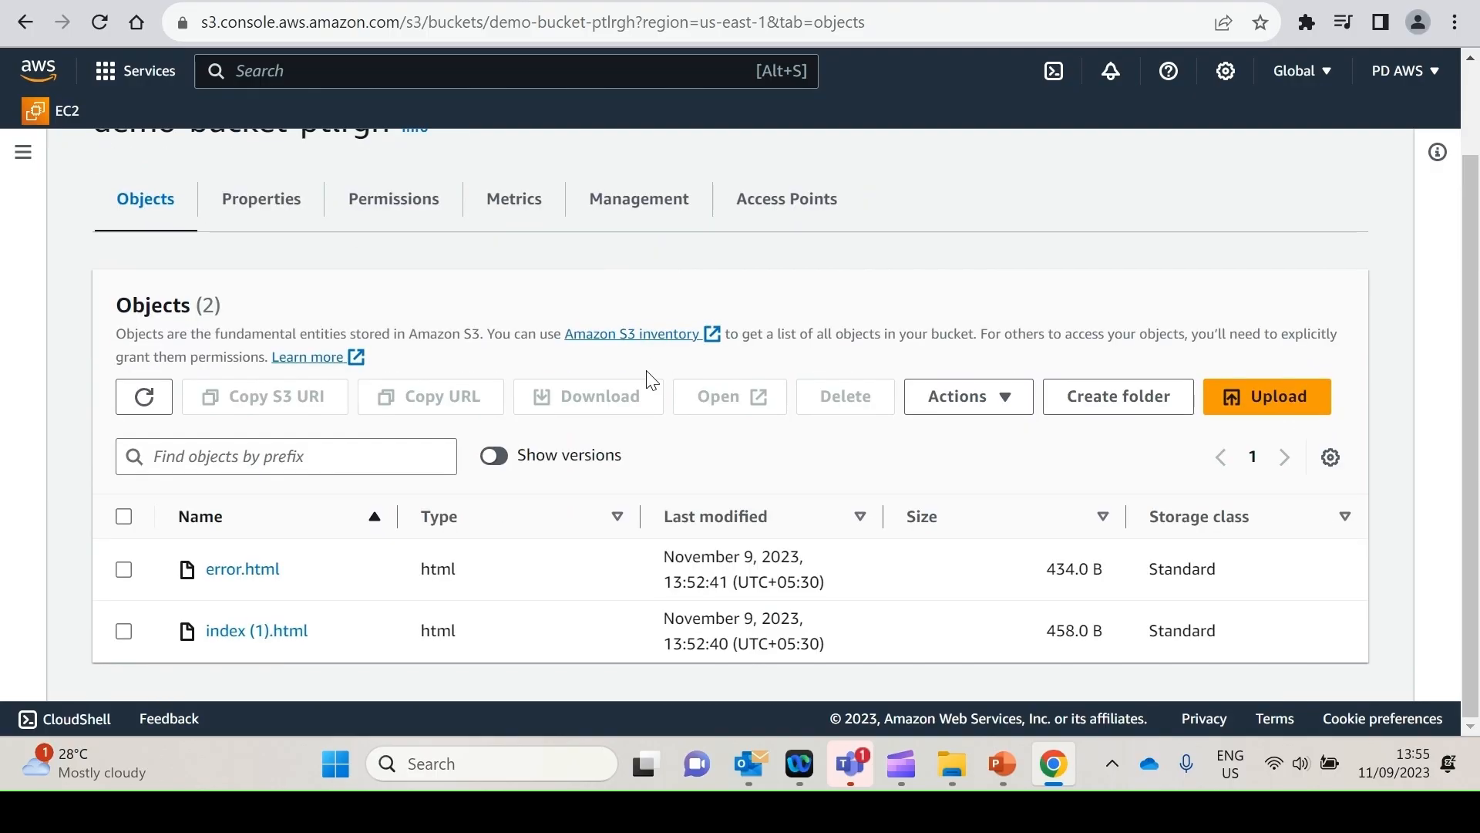